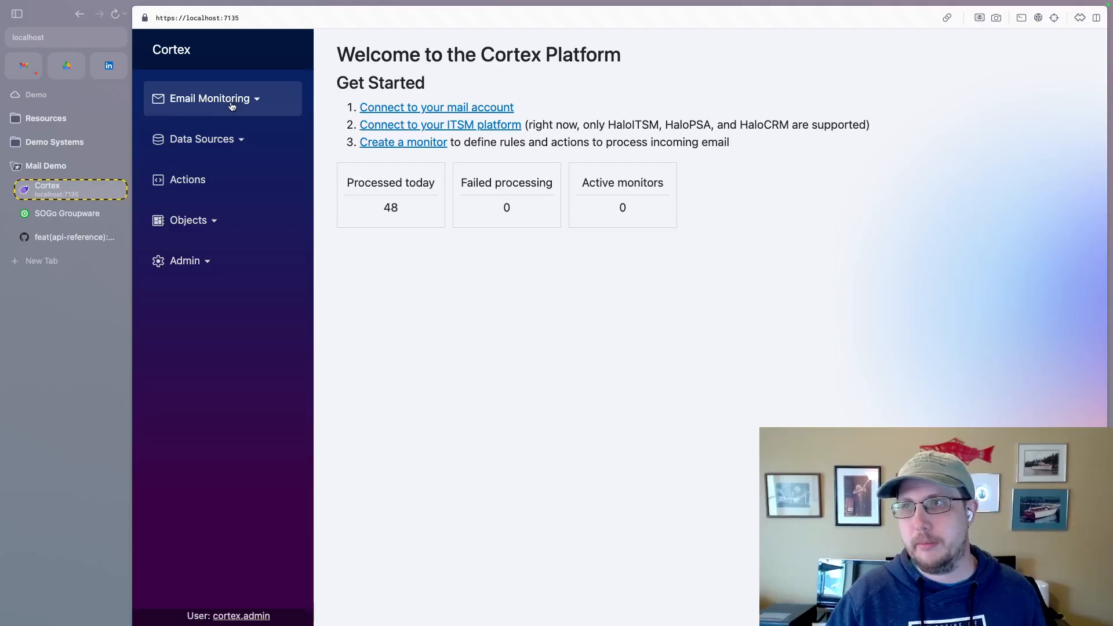
click(212, 234)
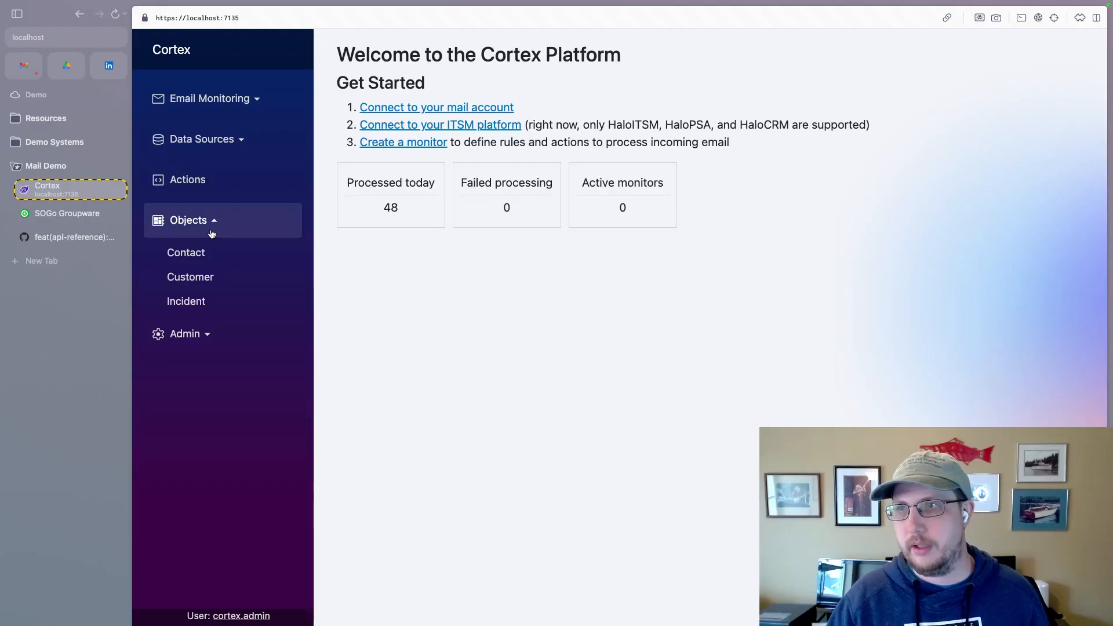
click(211, 234)
click(199, 232)
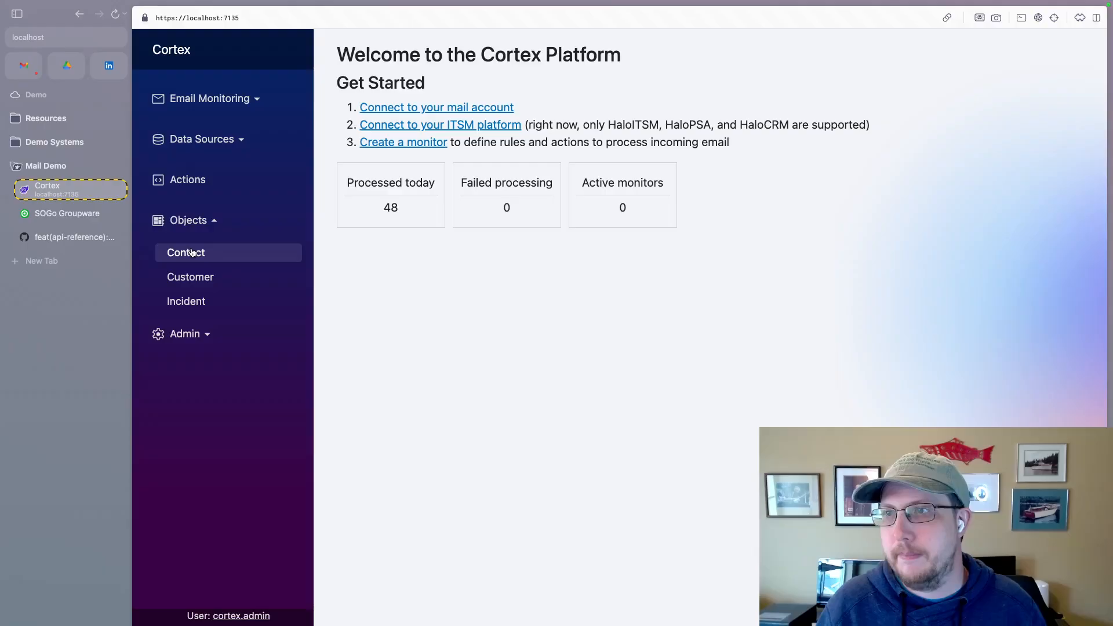
click(193, 222)
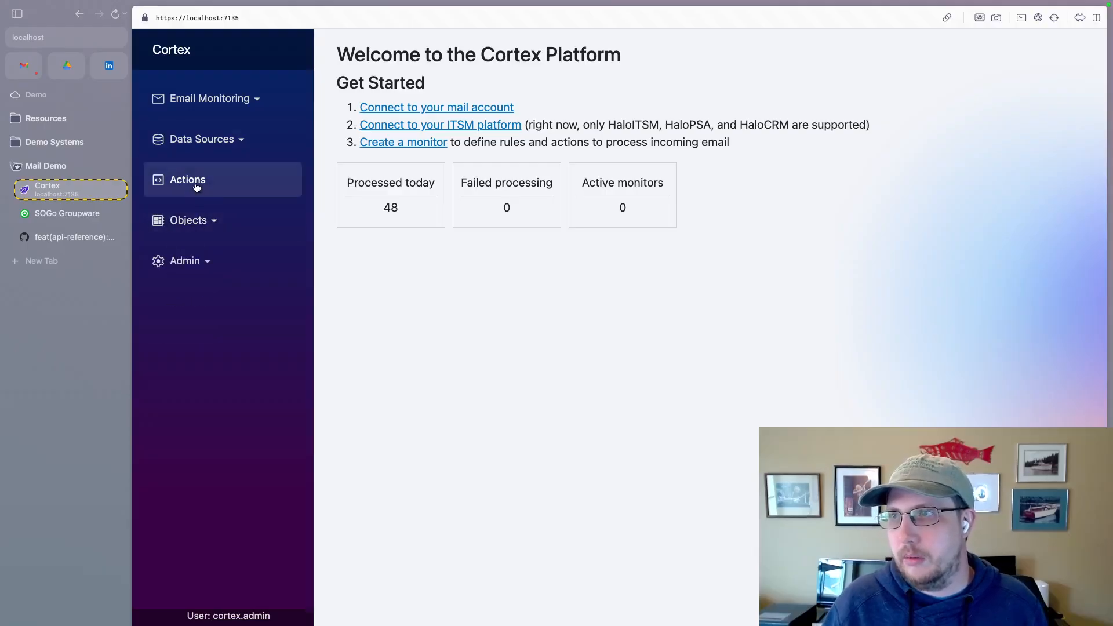
Step: Review the configured mailbox authentications and the list of defined email monitors
click(213, 105)
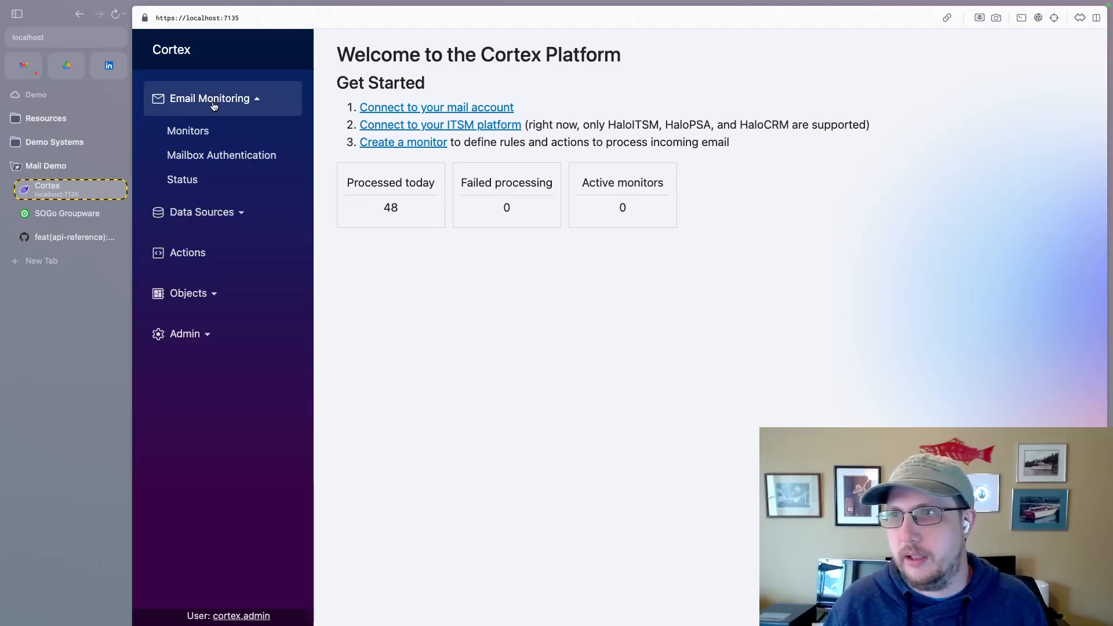
click(217, 157)
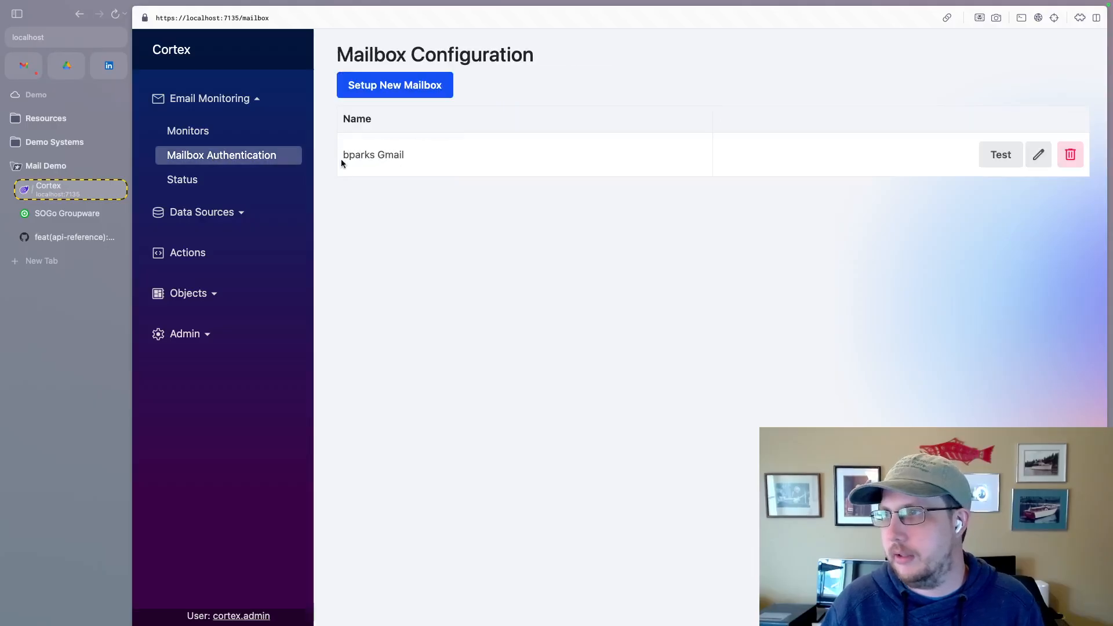
click(187, 132)
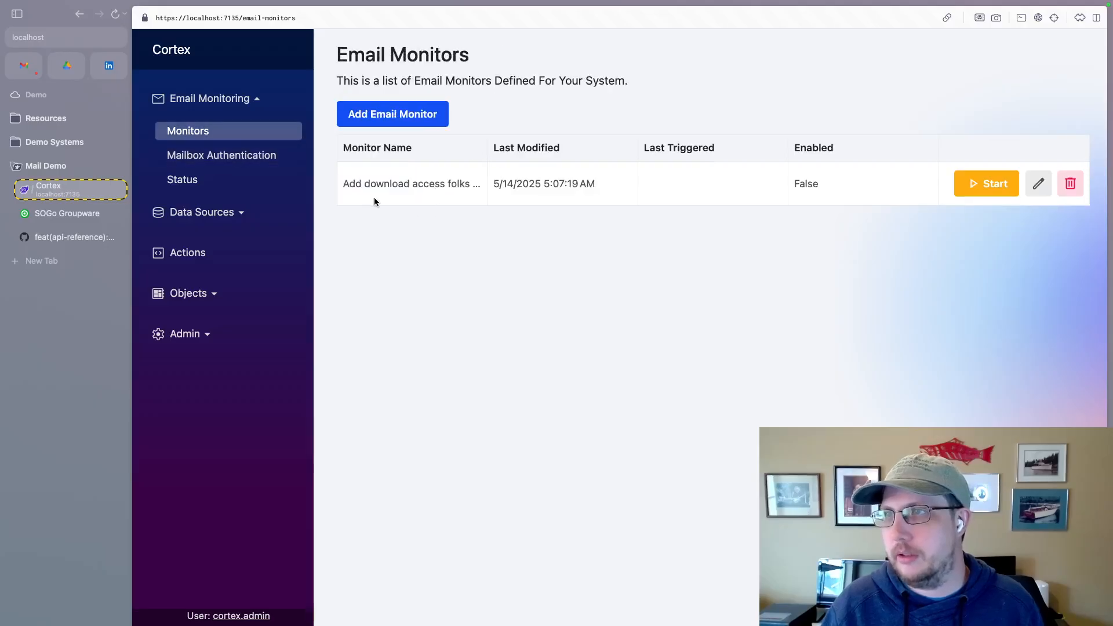
Step: Open the data source browser and choose My Mail as the source
click(213, 213)
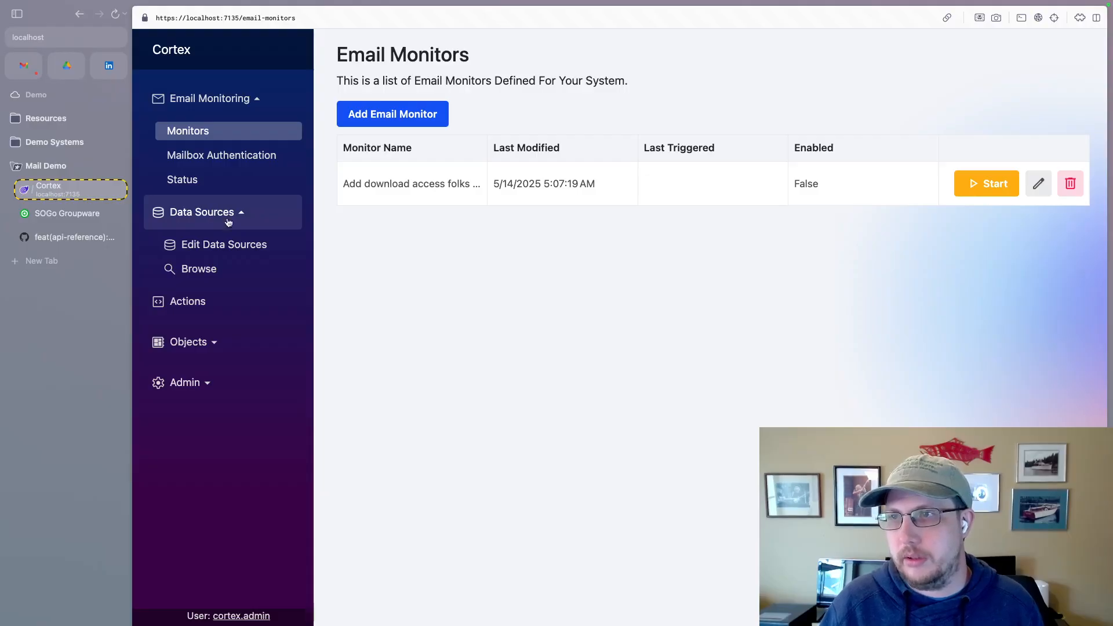
click(196, 269)
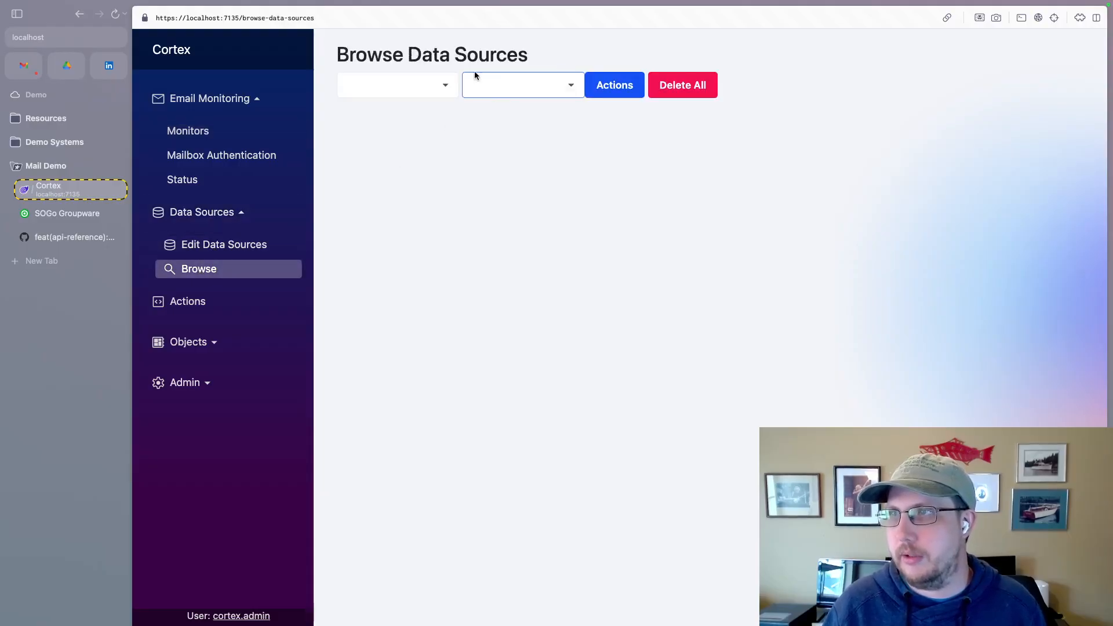
click(447, 82)
click(376, 109)
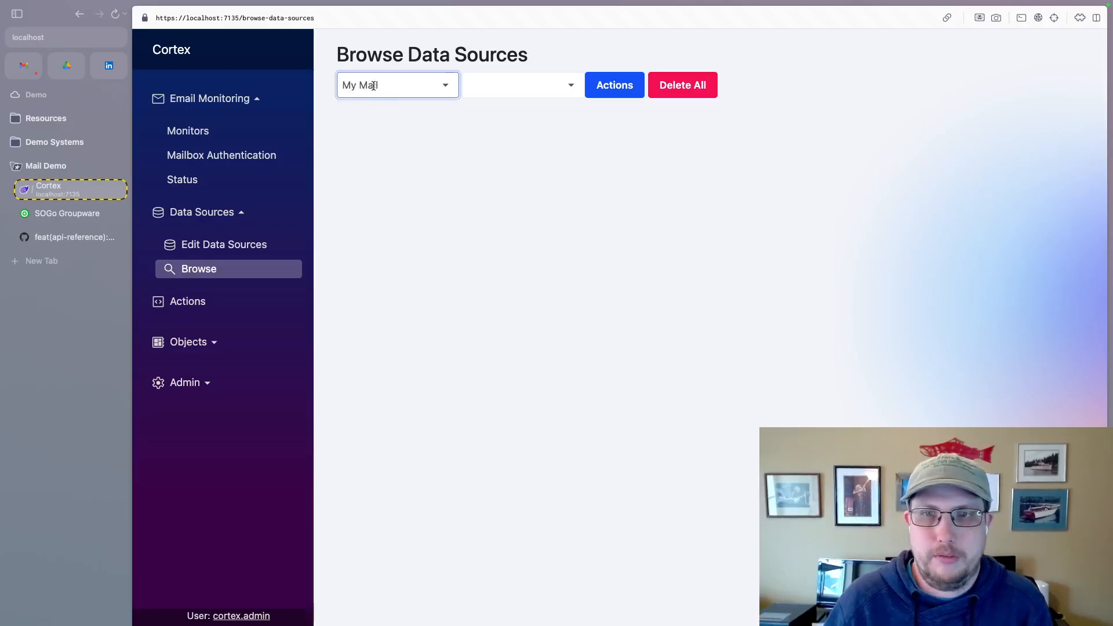
Step: Examine the mailbox settings of the My Mail data source, including its mail account options, and close them without changes
click(202, 248)
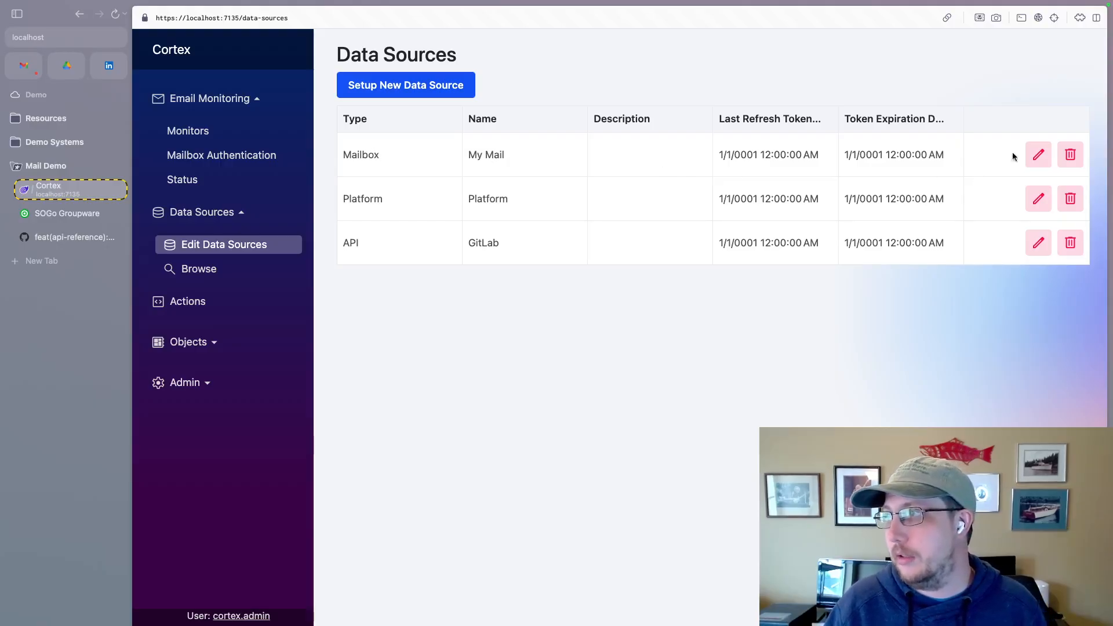
click(1038, 154)
click(432, 234)
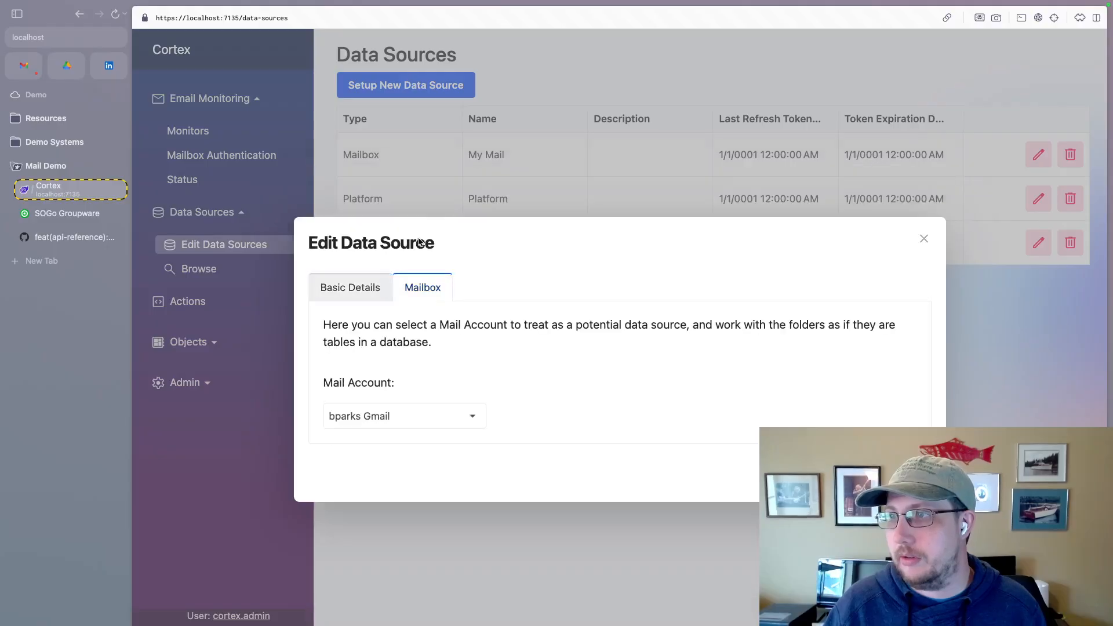
click(476, 415)
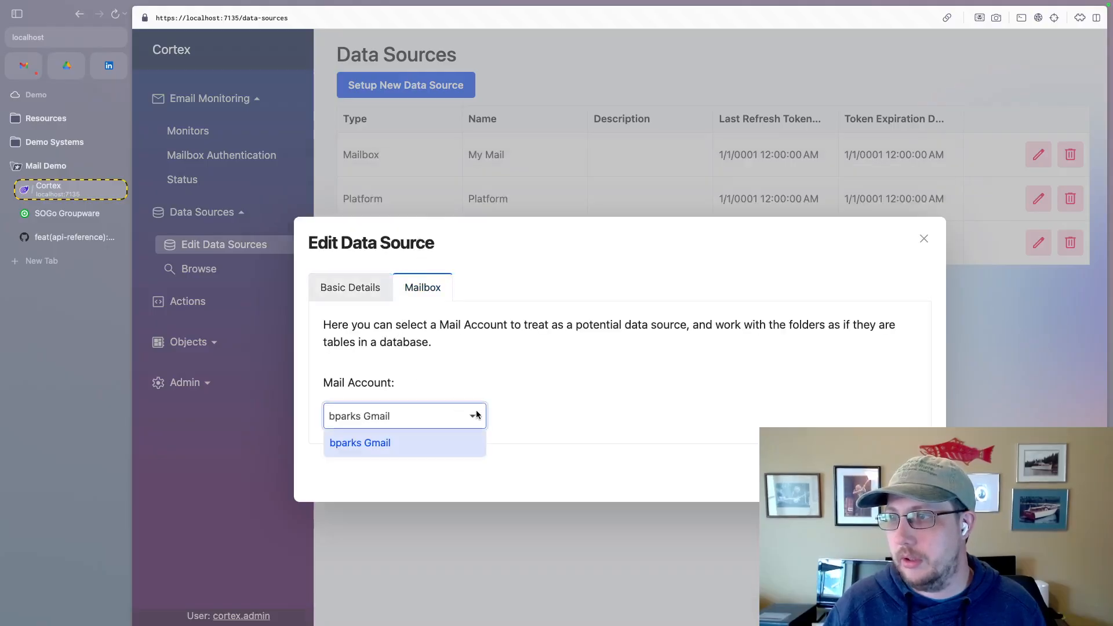
click(557, 390)
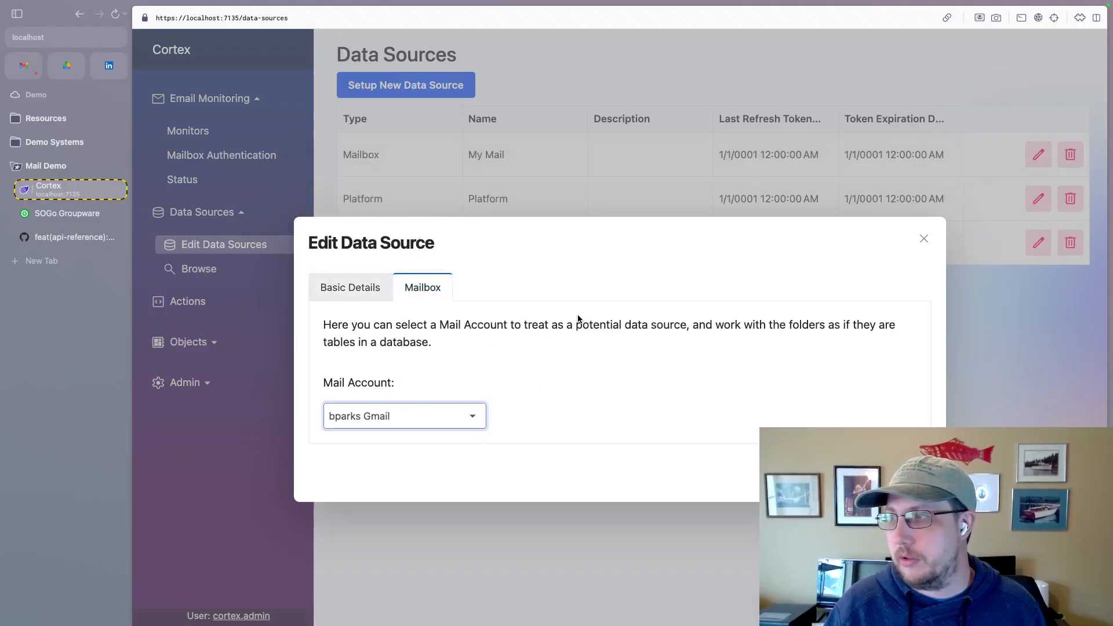
click(924, 238)
Step: Browse the My Mail data source and load the messages of its Inbound forms folder
click(200, 268)
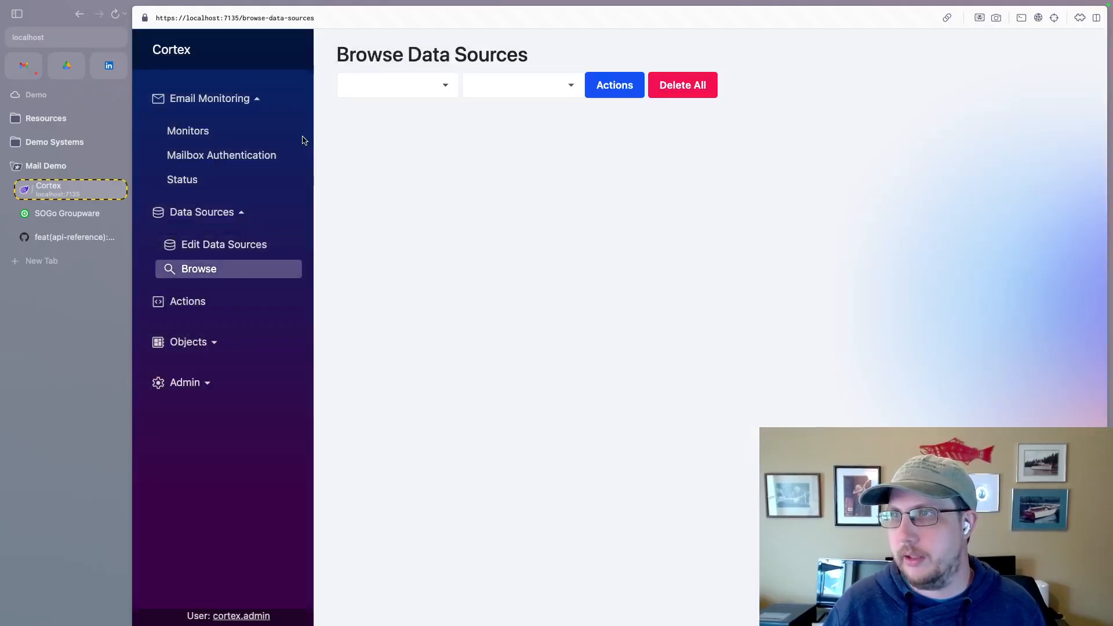
click(442, 85)
click(401, 114)
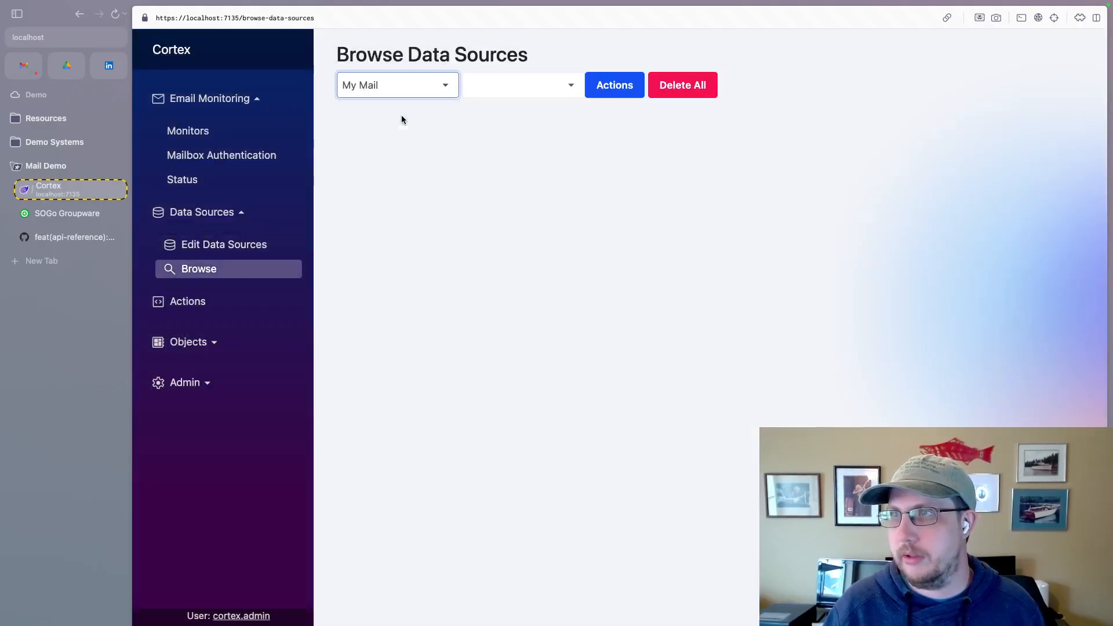
click(538, 89)
scroll(533, 207, down, 10)
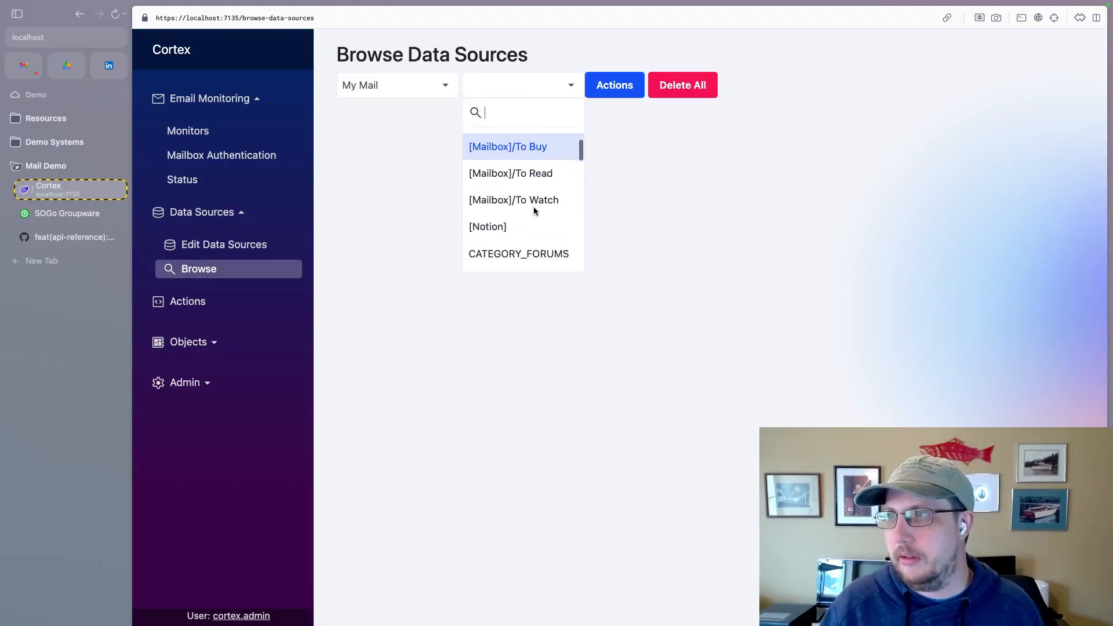
scroll(534, 207, down, 6)
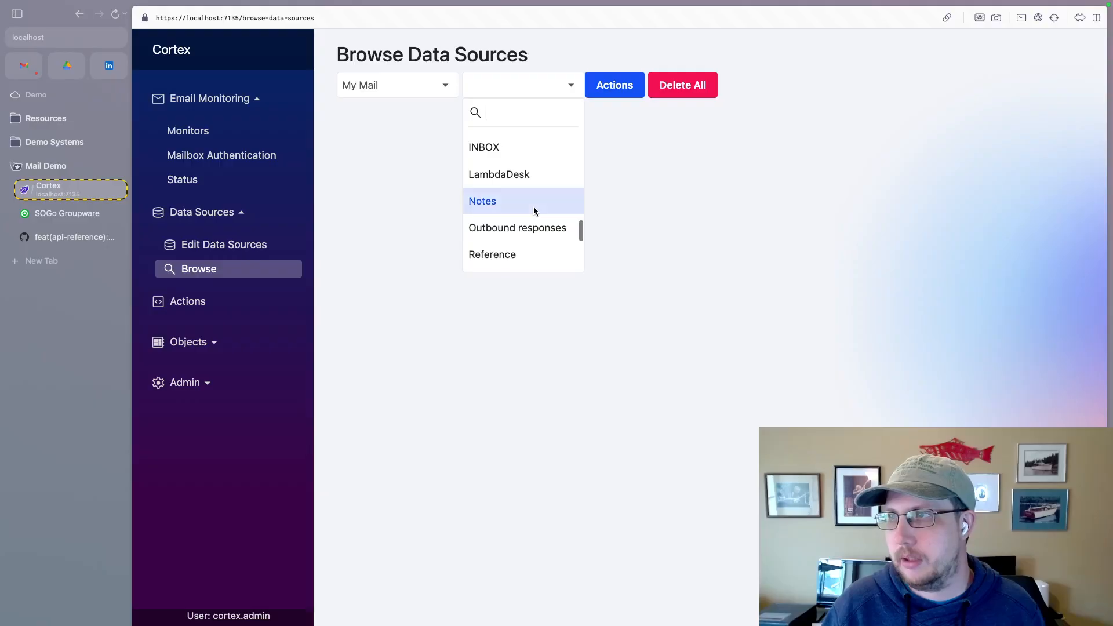
scroll(533, 208, down, 3)
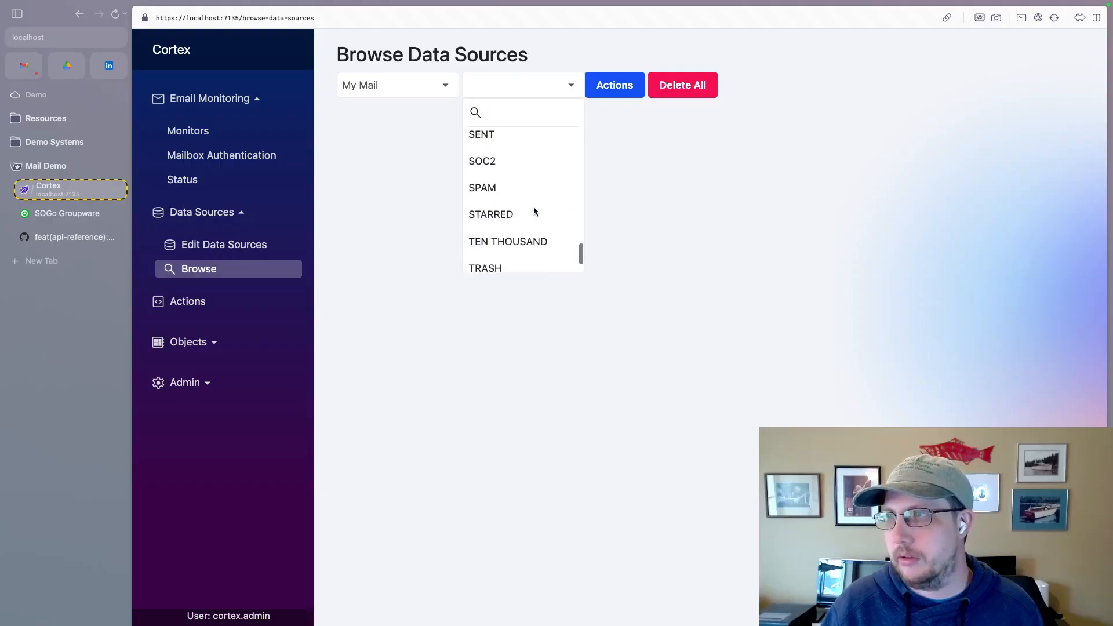
scroll(534, 209, up, 5)
scroll(534, 208, up, 1)
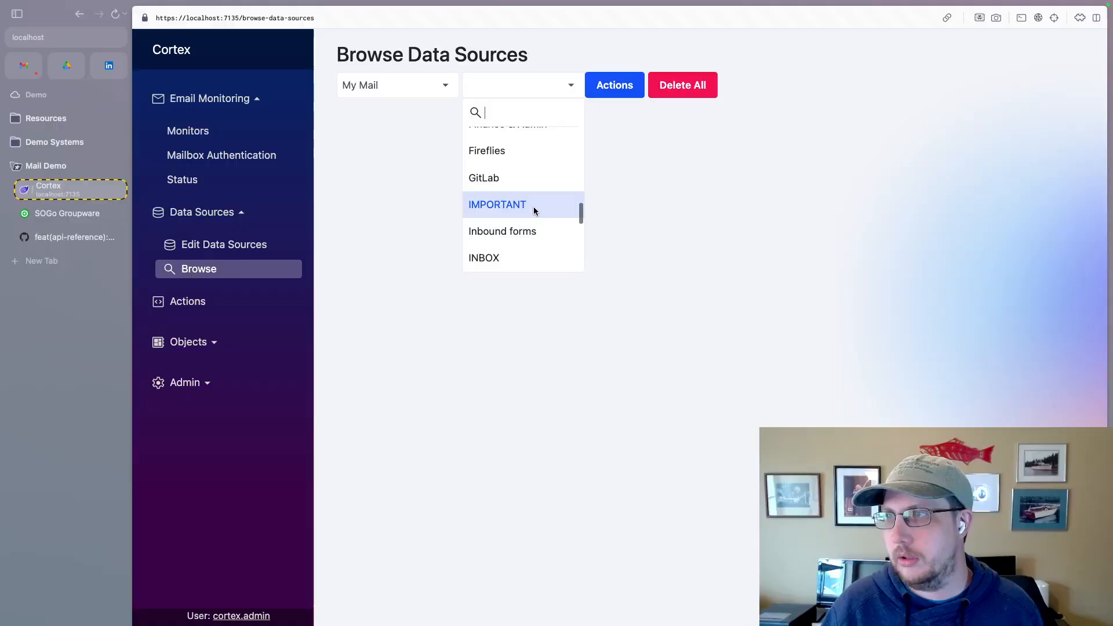
click(506, 231)
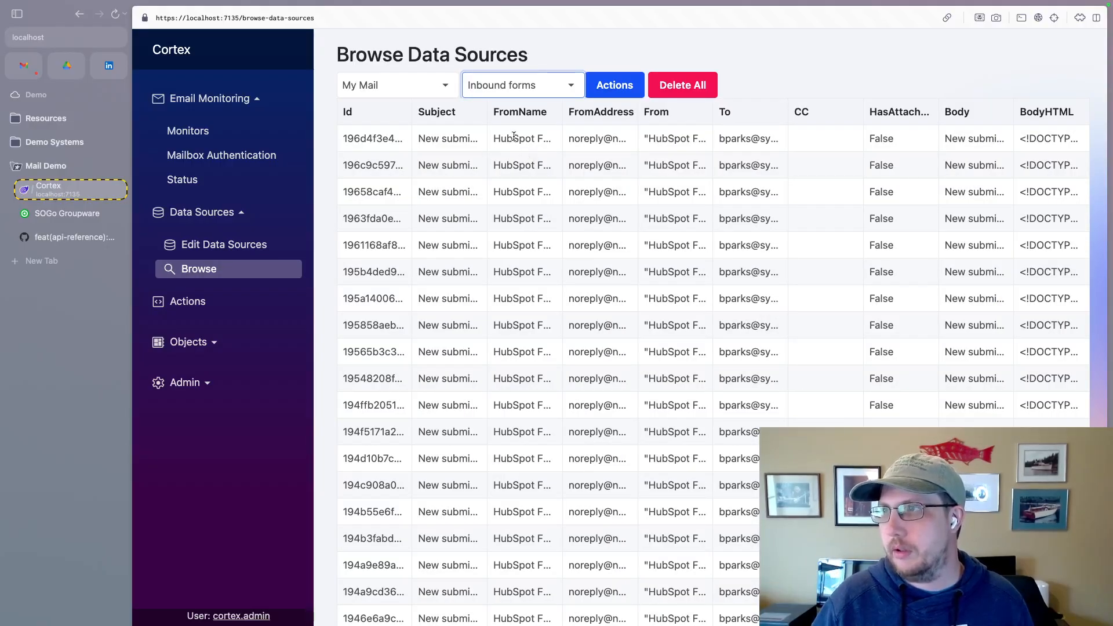
Step: Open the first message in the Inbound forms folder and examine its recipient and the submitted email and interest
click(514, 138)
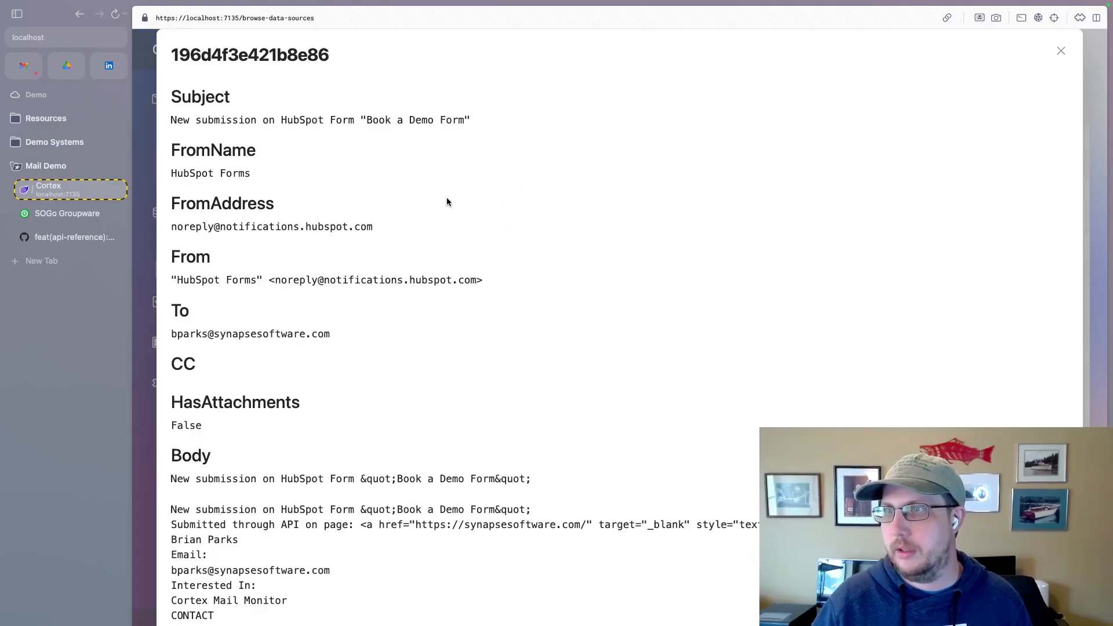
drag(328, 337, 177, 335)
scroll(401, 404, down, 3)
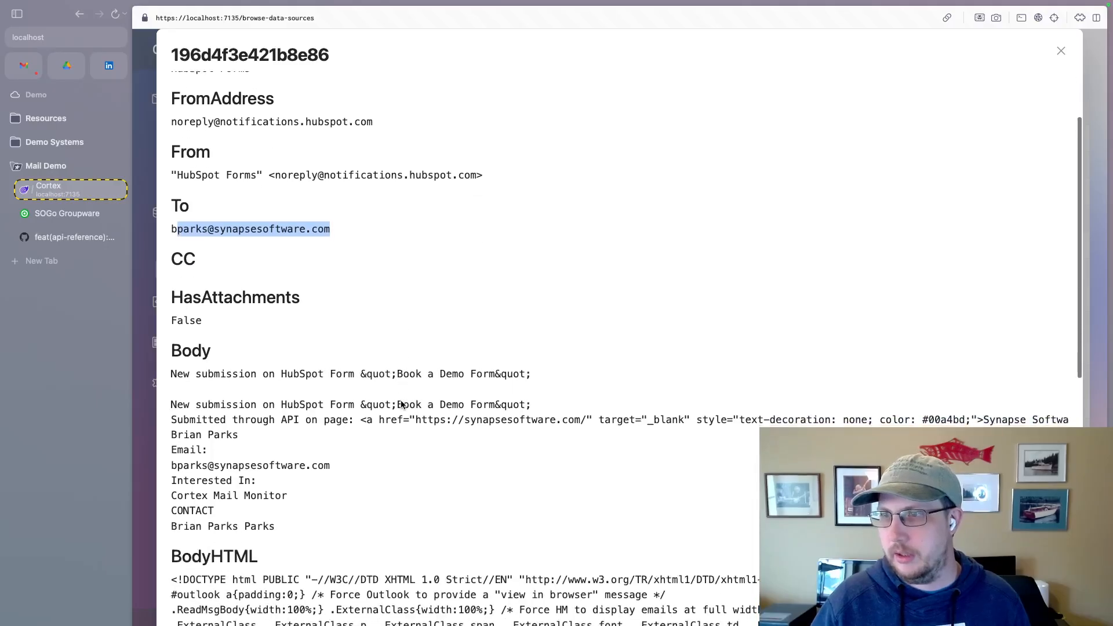
drag(336, 469, 154, 447)
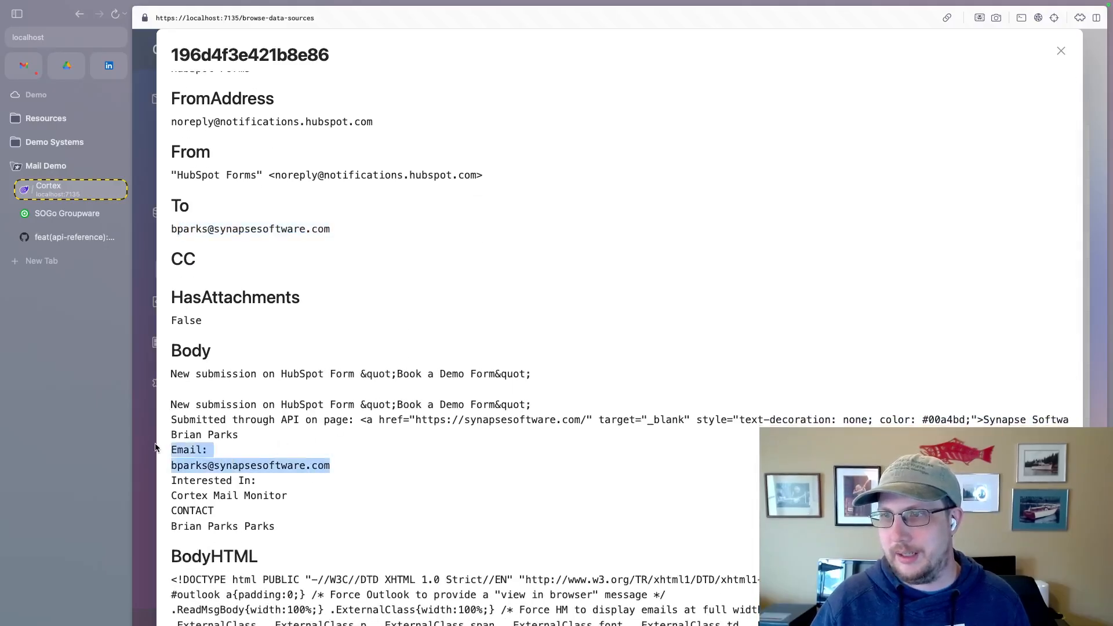
drag(281, 499, 174, 481)
click(281, 492)
scroll(280, 492, up, 1)
scroll(280, 492, up, 2)
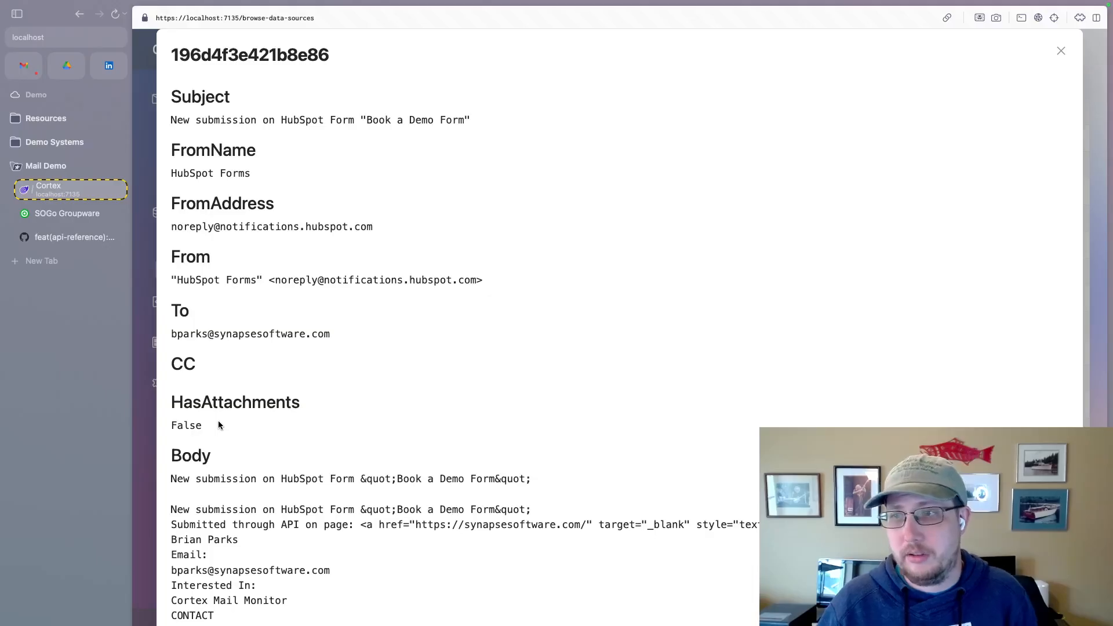
Step: Compare the message's plain Body with its BodyHTML content, and close the message details
scroll(315, 432, down, 7)
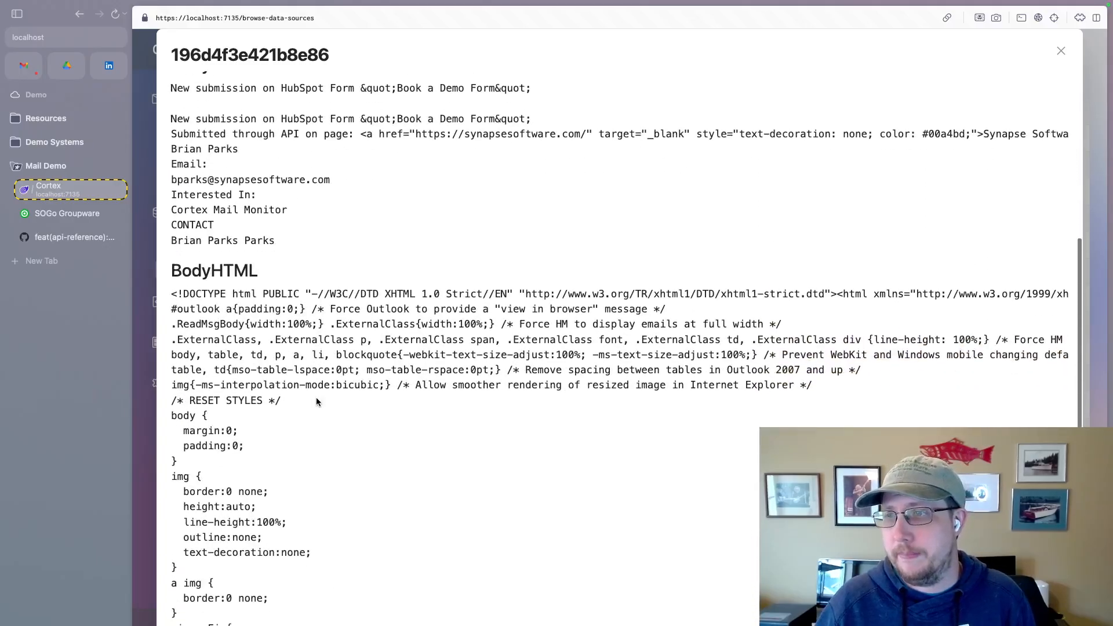
scroll(317, 402, up, 3)
drag(277, 369, 196, 262)
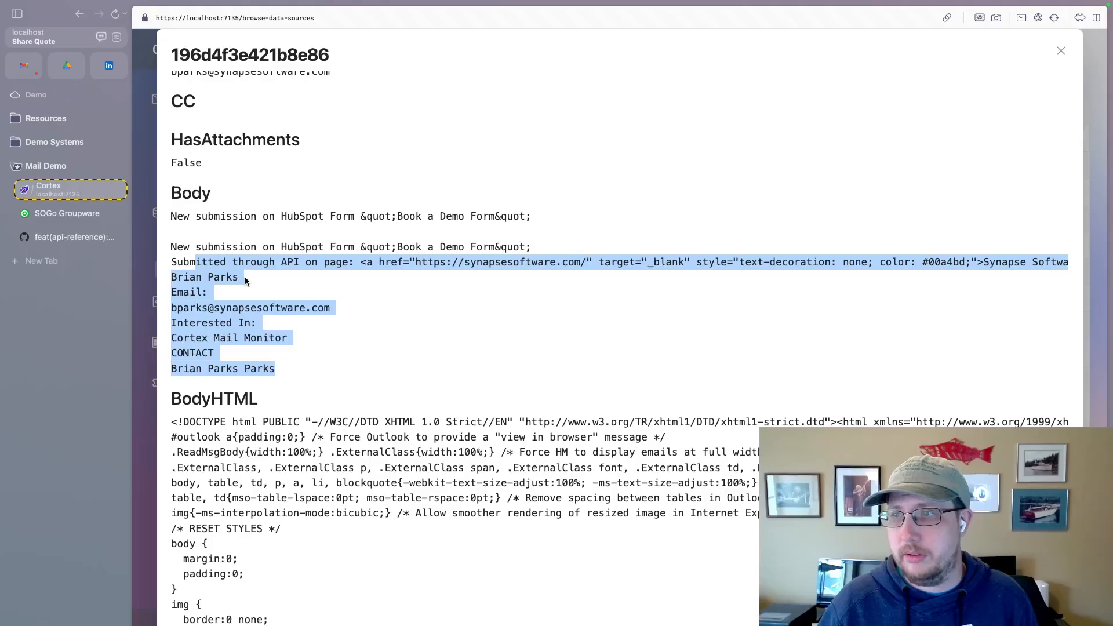
click(279, 451)
drag(265, 435, 300, 575)
click(292, 312)
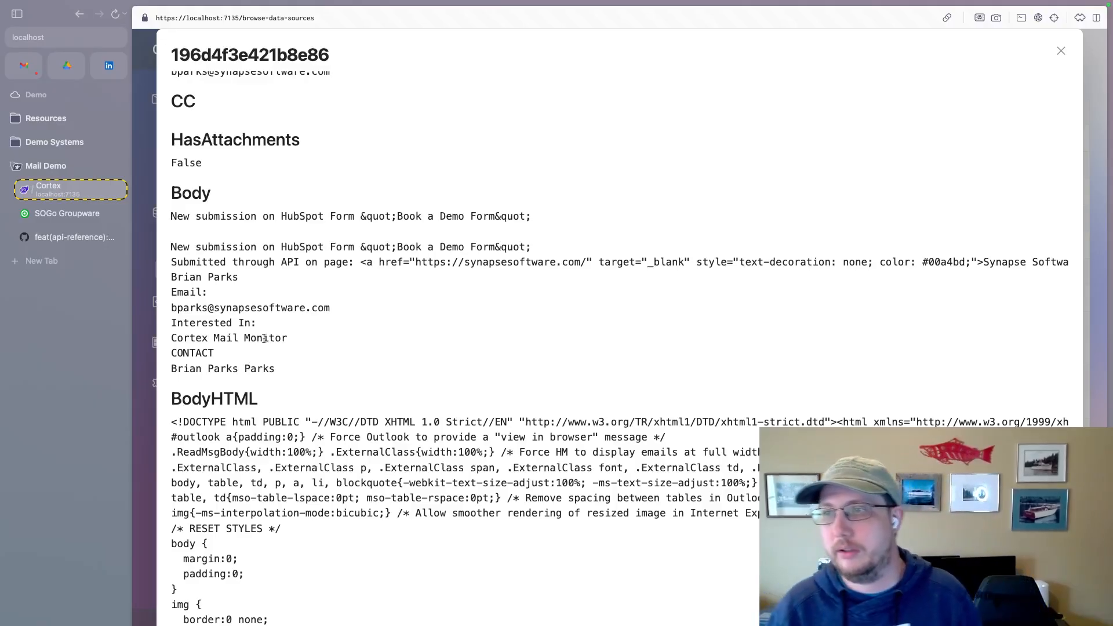
drag(297, 335, 239, 262)
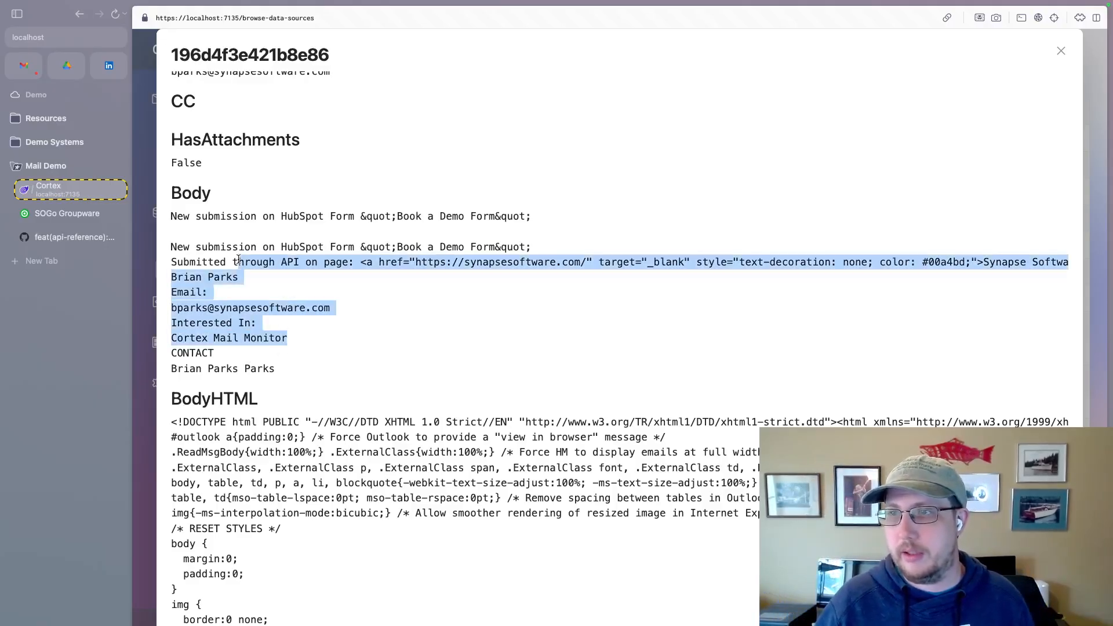
click(266, 283)
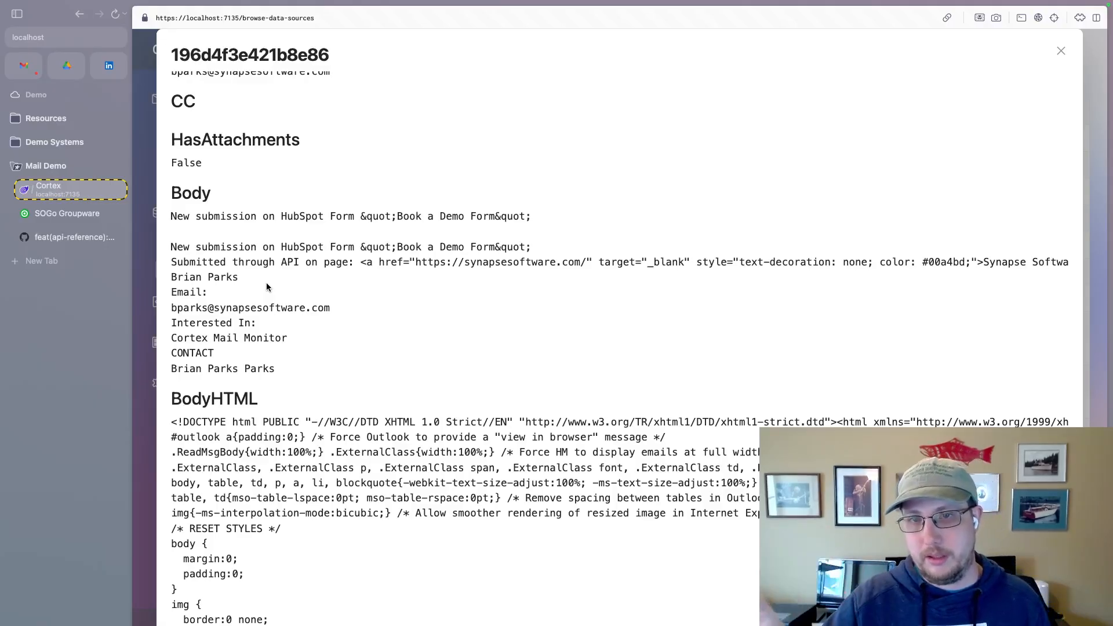
scroll(318, 480, down, 3)
scroll(319, 480, down, 10)
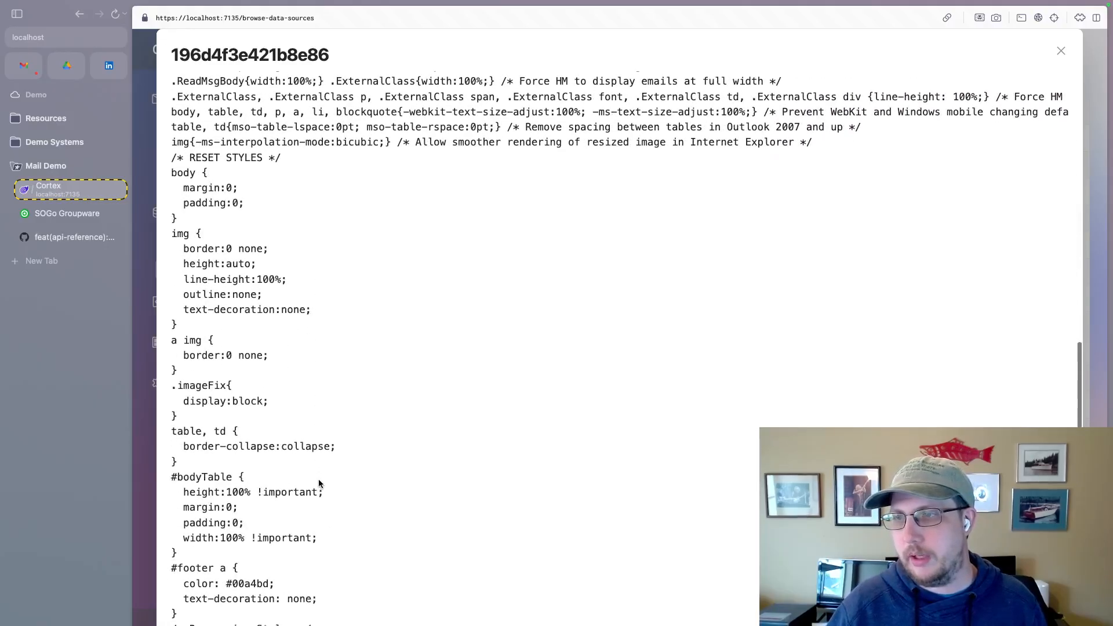
scroll(345, 488, up, 12)
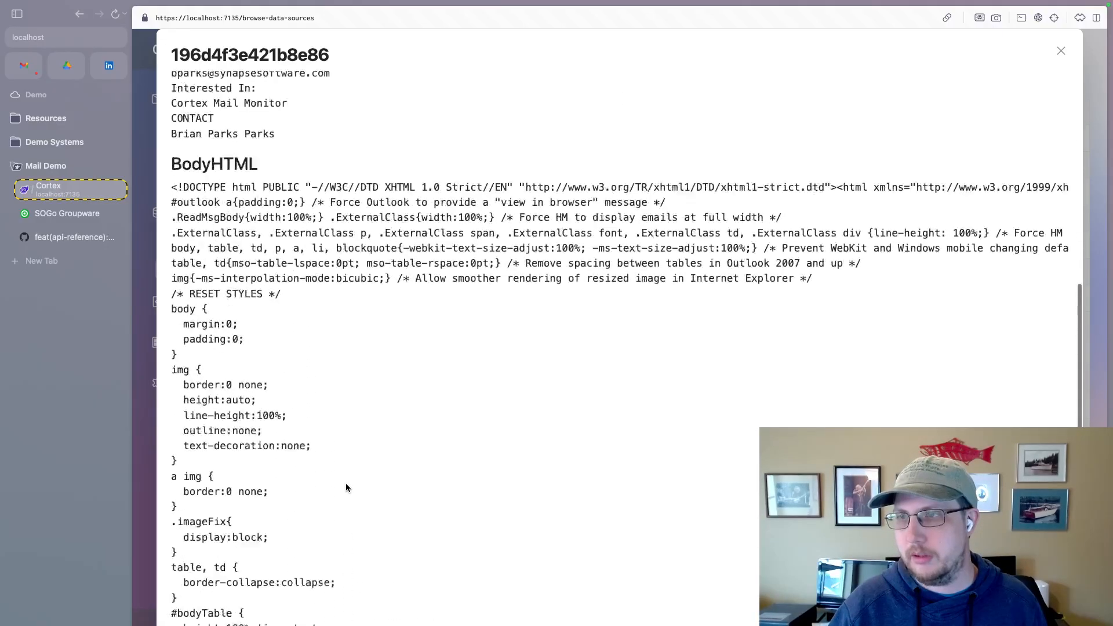
click(1060, 60)
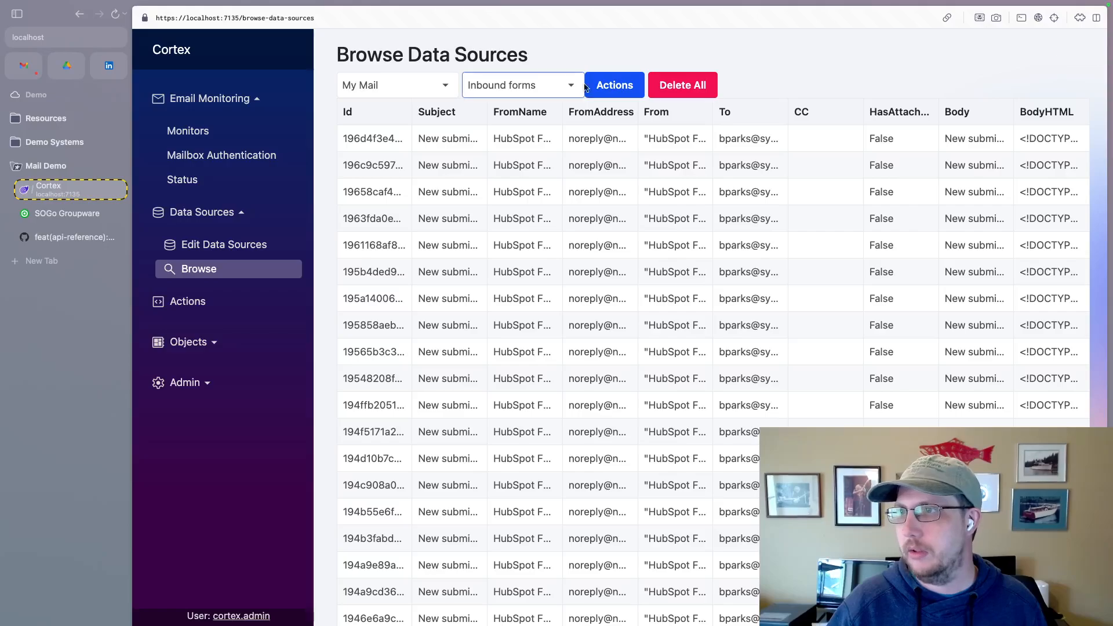
Step: Open the Import Inbound Form to Contact action for editing from the folder's available actions and show its steps
click(615, 92)
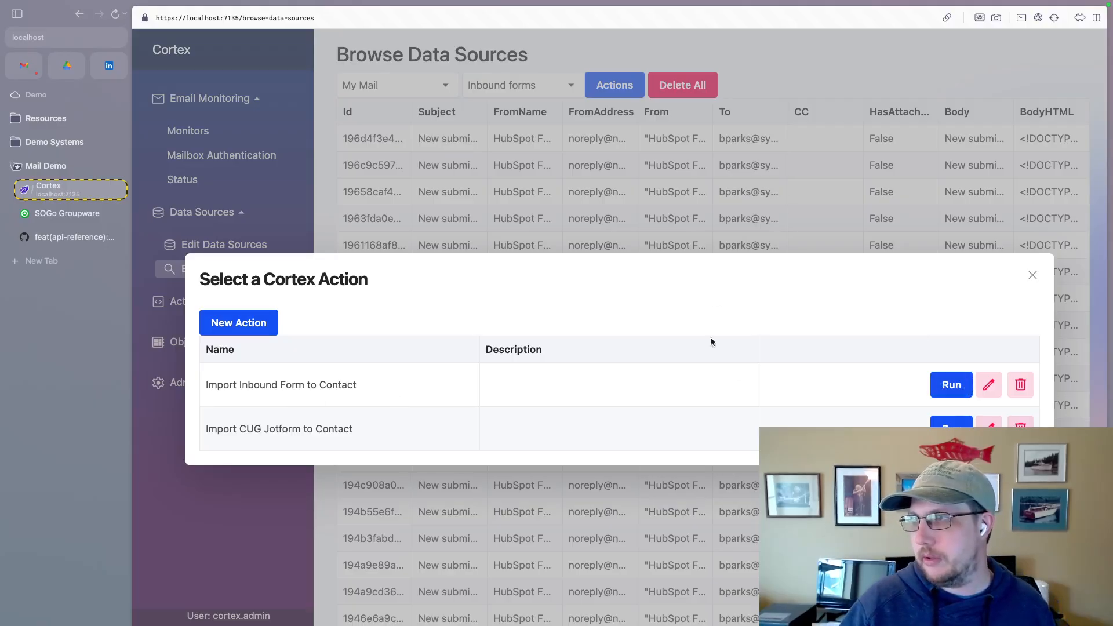
click(988, 383)
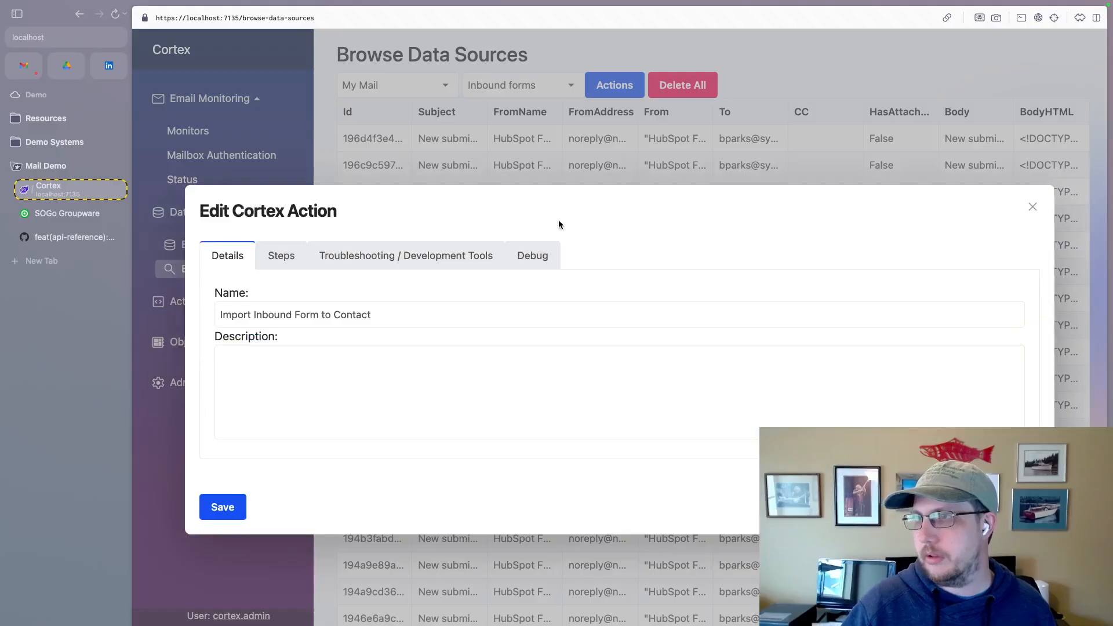
click(281, 262)
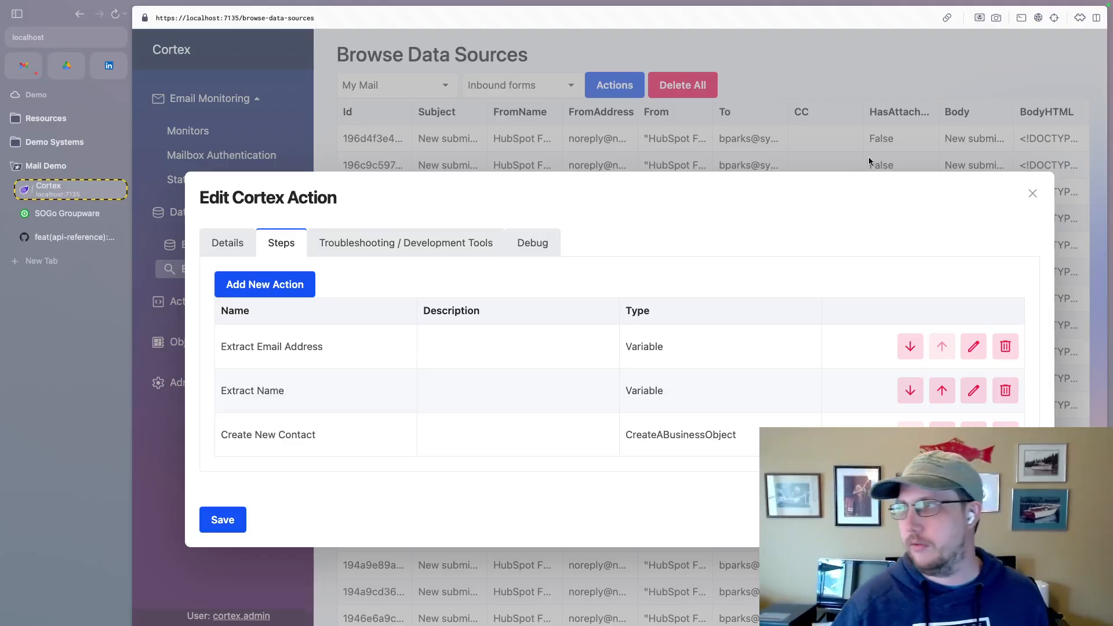
Step: Close the action dialogs and reopen the first message in the Inbound forms folder to view its Body
click(1033, 193)
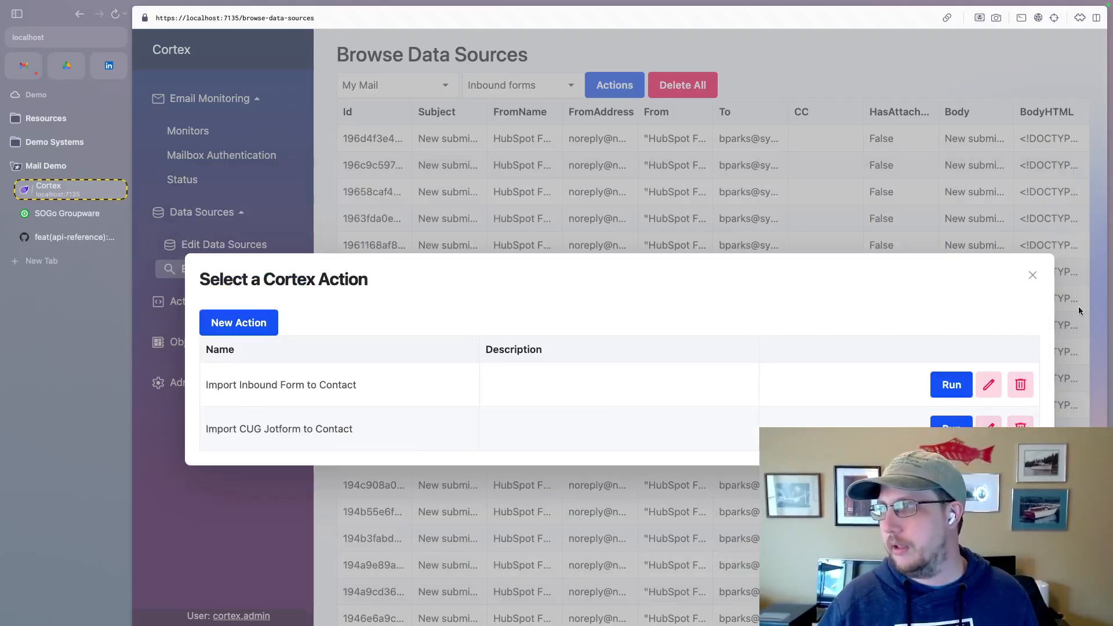
click(1032, 275)
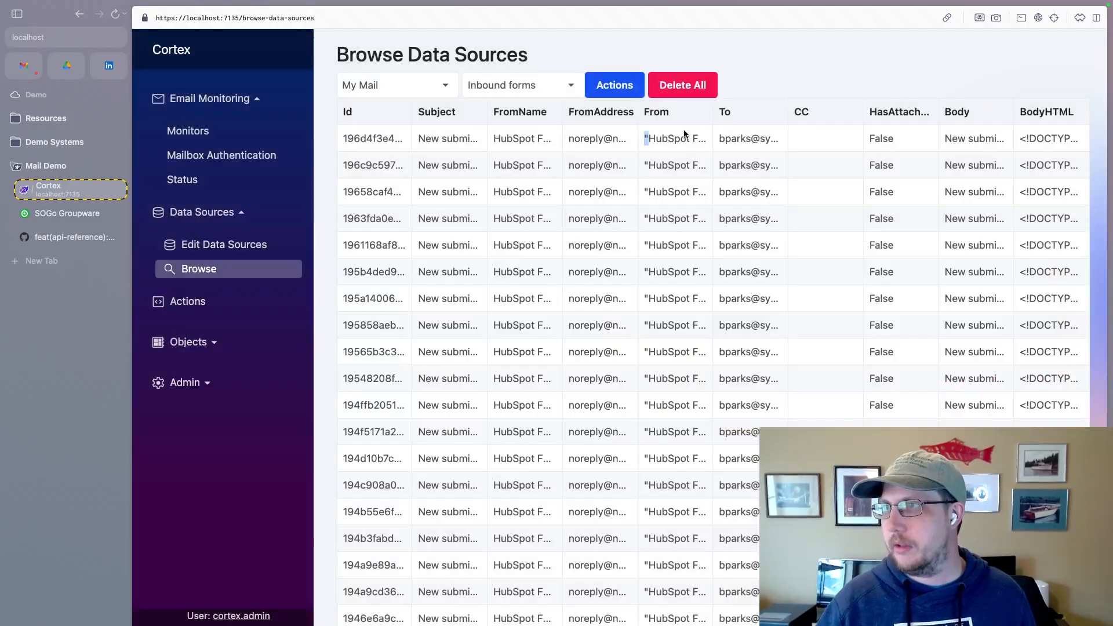
click(684, 134)
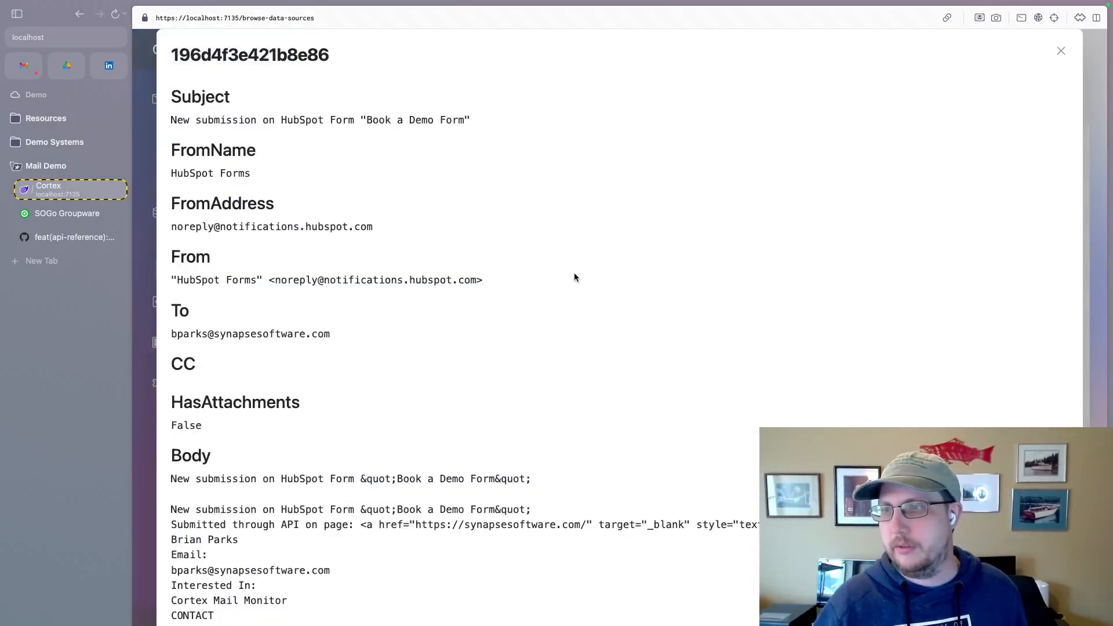
scroll(577, 269, down, 3)
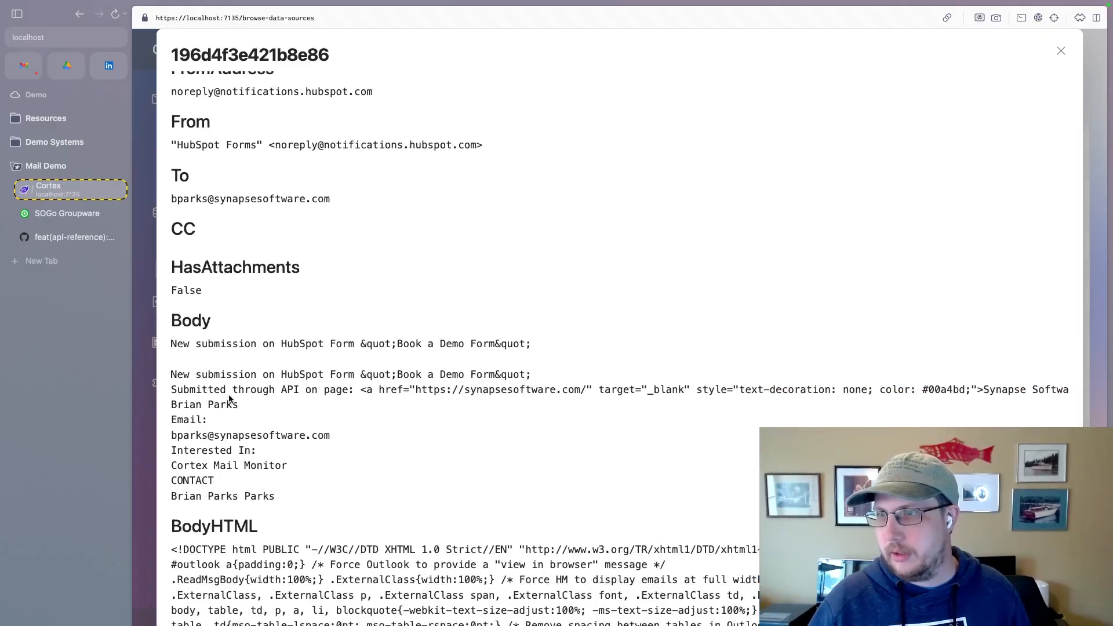
Step: Examine the submitted name in the message Body and the "First name:" label that precedes it
drag(239, 404, 169, 404)
scroll(434, 402, right, 6)
scroll(433, 406, right, 4)
scroll(979, 387, right, 2)
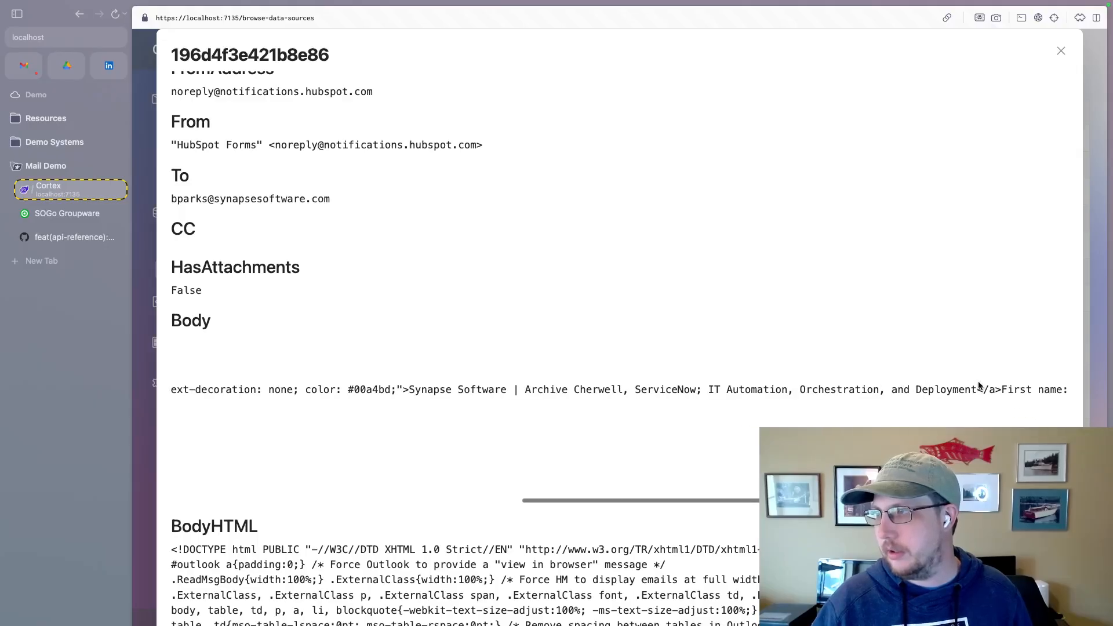
drag(1008, 390, 1060, 390)
scroll(961, 415, left, 10)
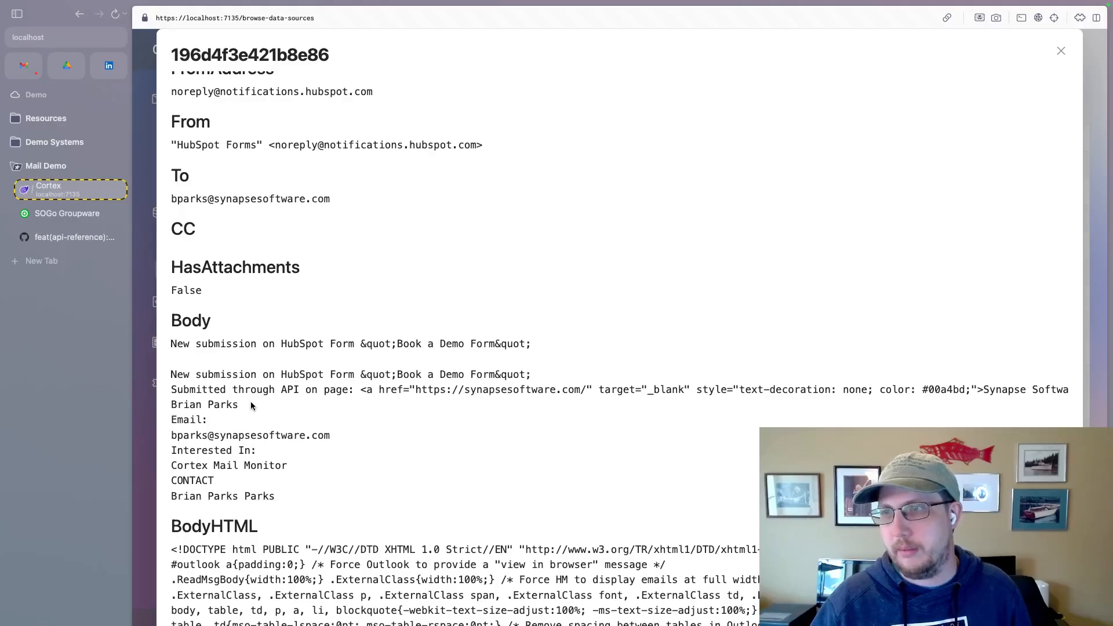
drag(239, 405, 172, 406)
click(222, 408)
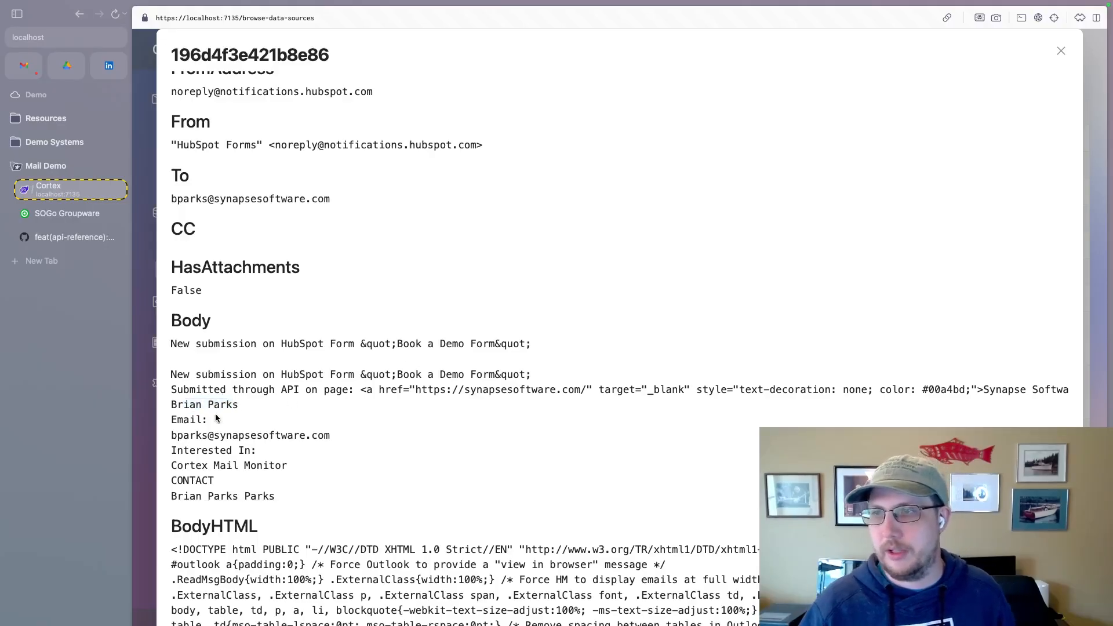
Step: Compare how the "Email:" and "First name:" labels precede their values in the Body, and close the message details
double_click(186, 422)
drag(172, 434, 333, 435)
click(250, 411)
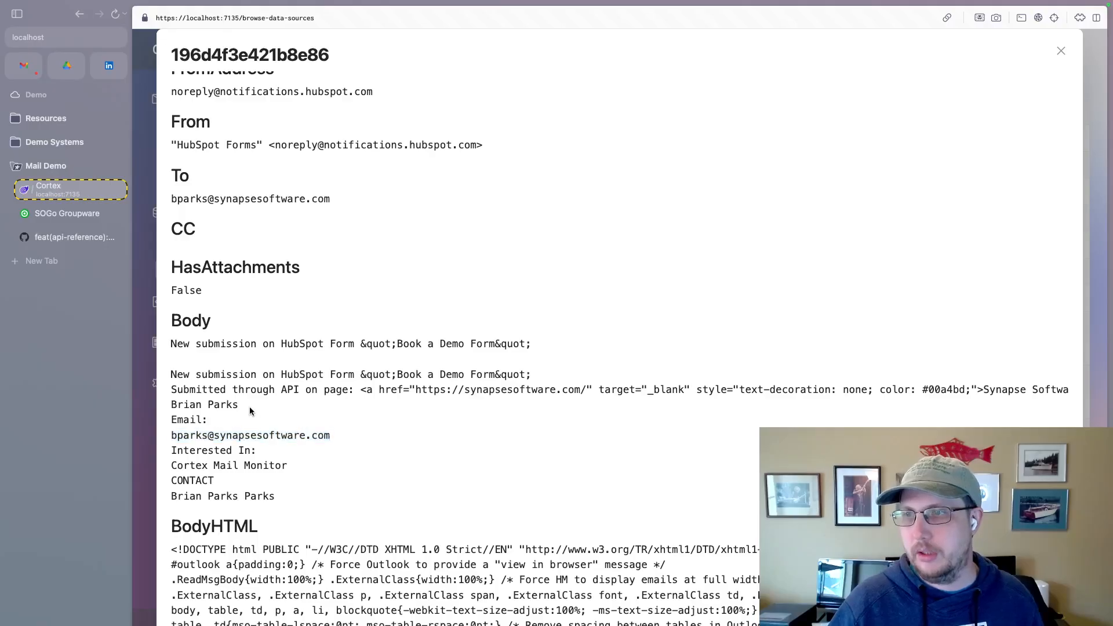
scroll(256, 406, right, 15)
scroll(261, 401, right, 5)
drag(996, 386, 1048, 387)
scroll(934, 392, left, 10)
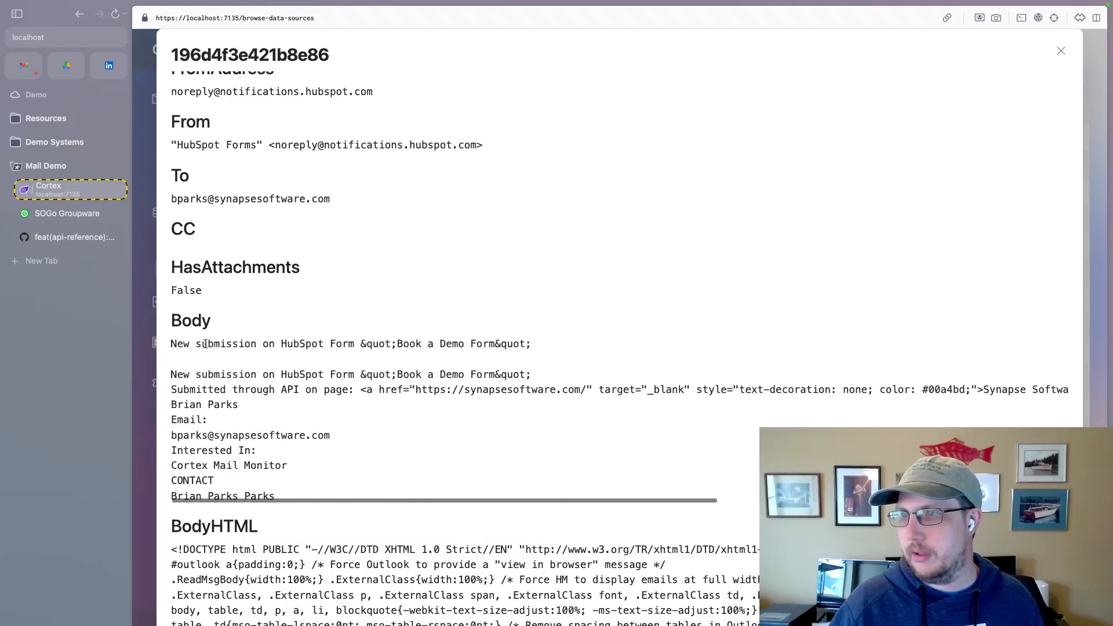
click(256, 406)
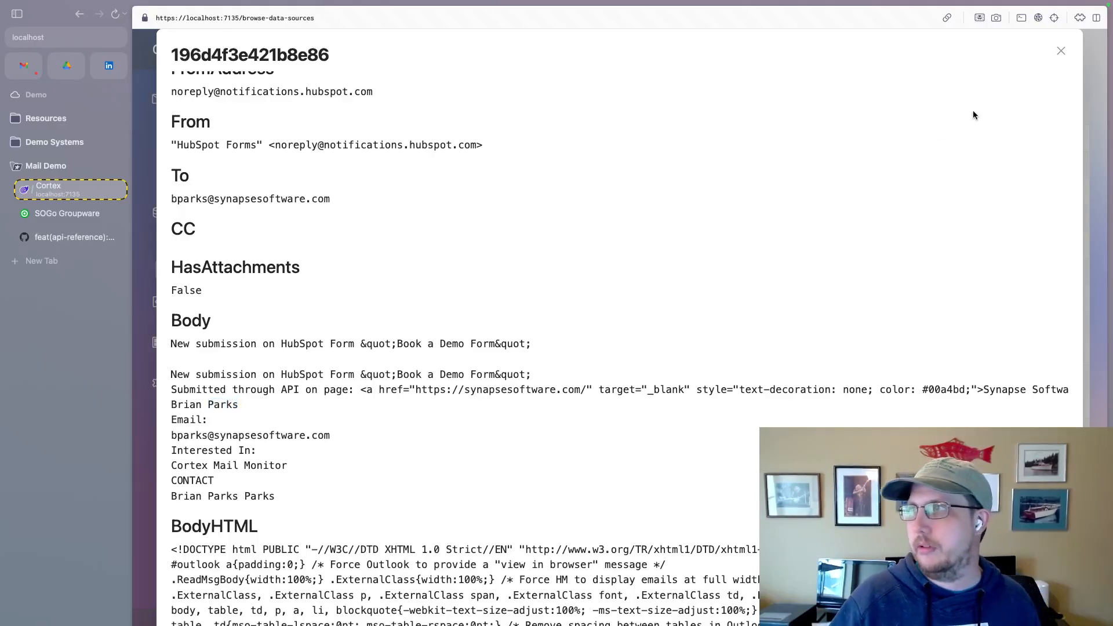
click(1061, 51)
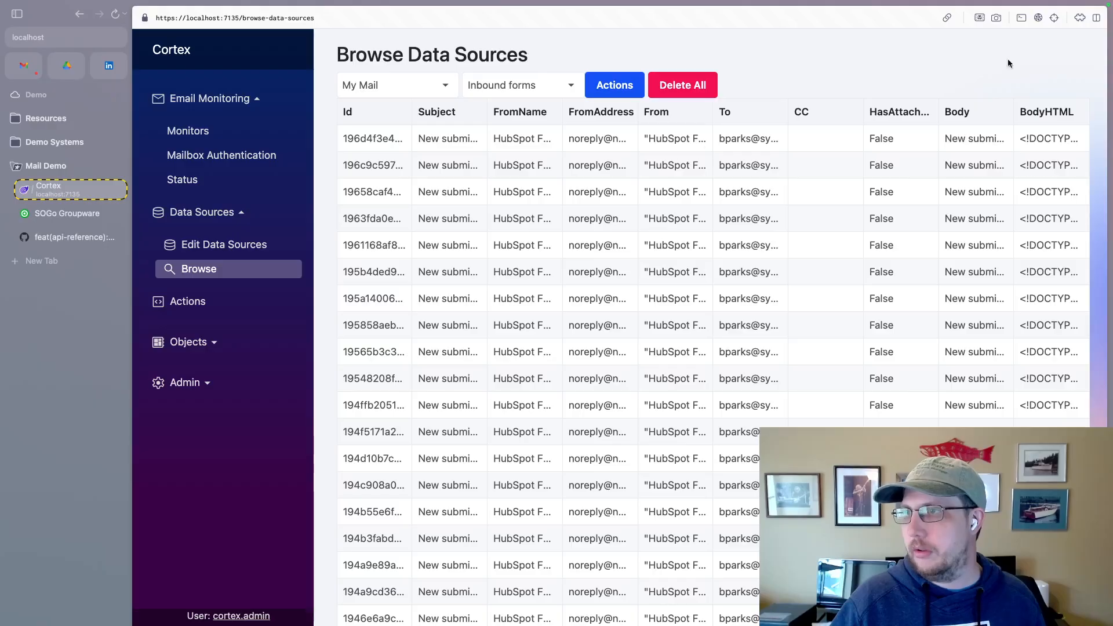
Step: Reopen the Import Inbound Form to Contact action for editing and show its list of steps
click(614, 85)
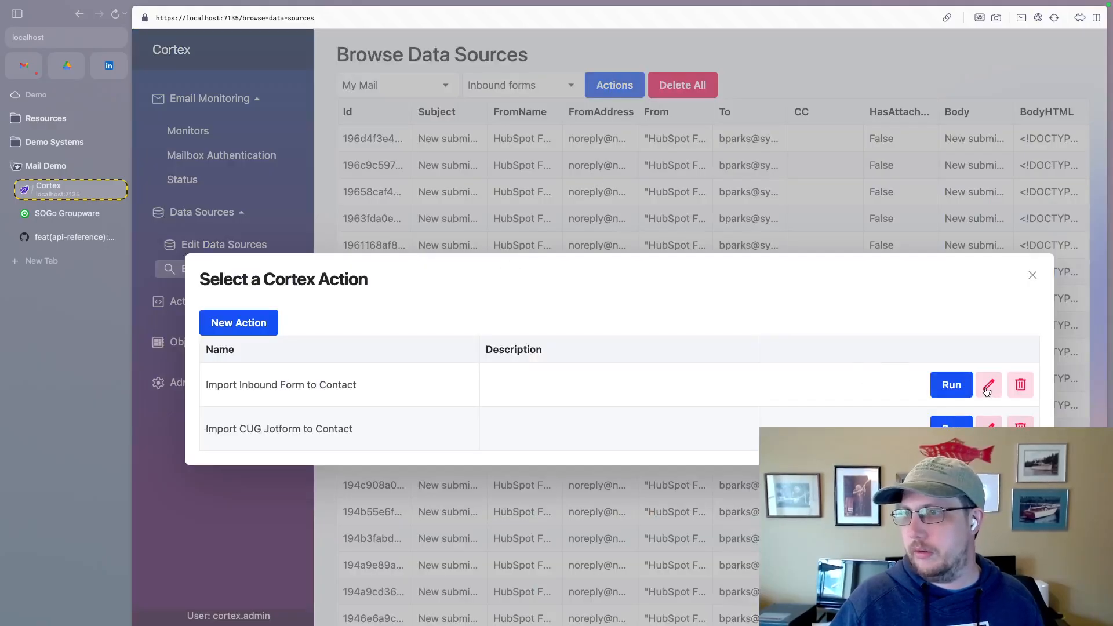
click(385, 382)
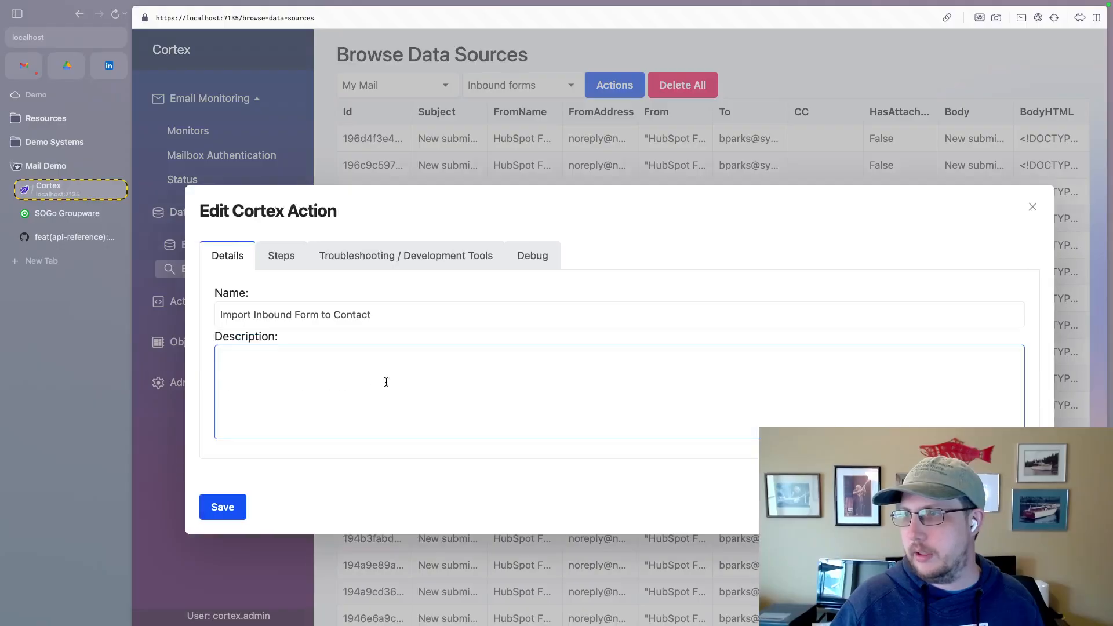
click(284, 254)
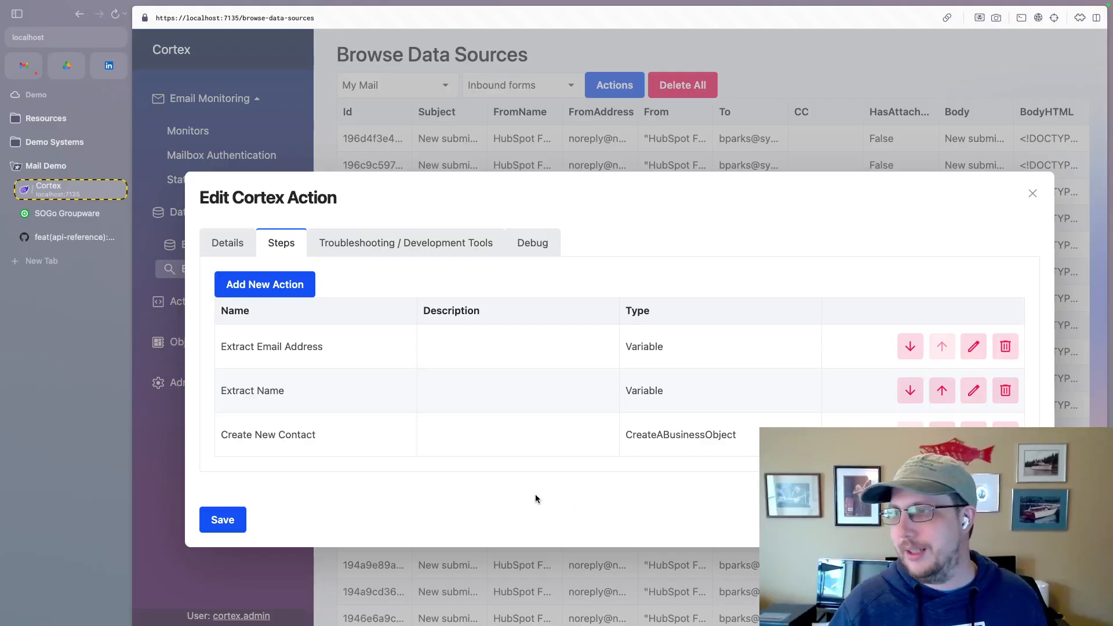
Step: Open the Extract Name step and examine its {{Body}} template and the text its TextAfter modifier uses
click(974, 391)
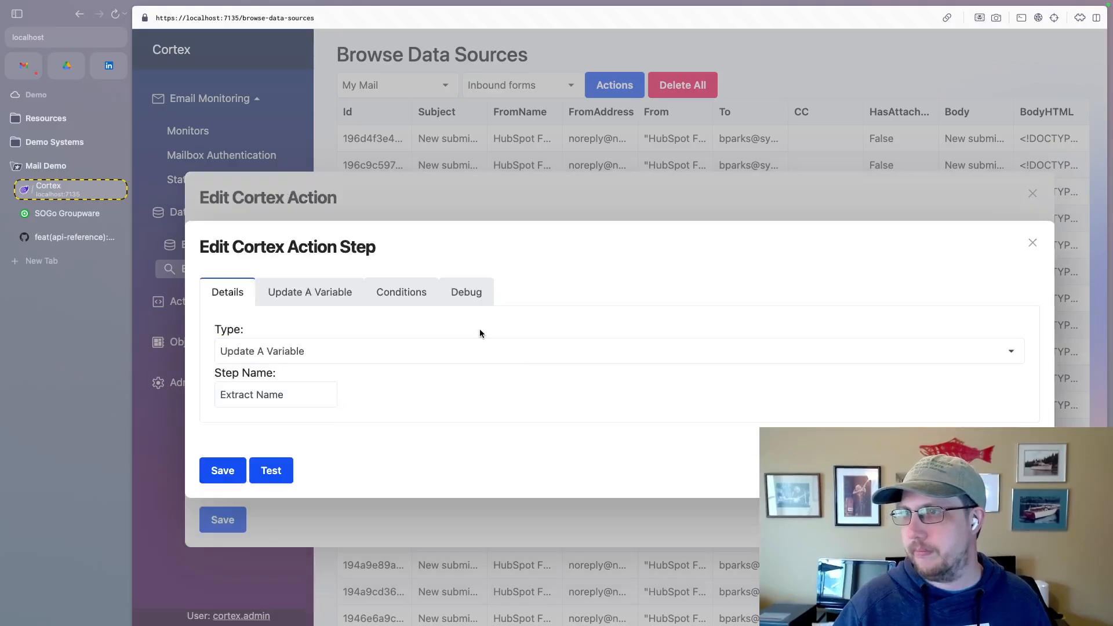
click(288, 295)
drag(424, 261, 356, 259)
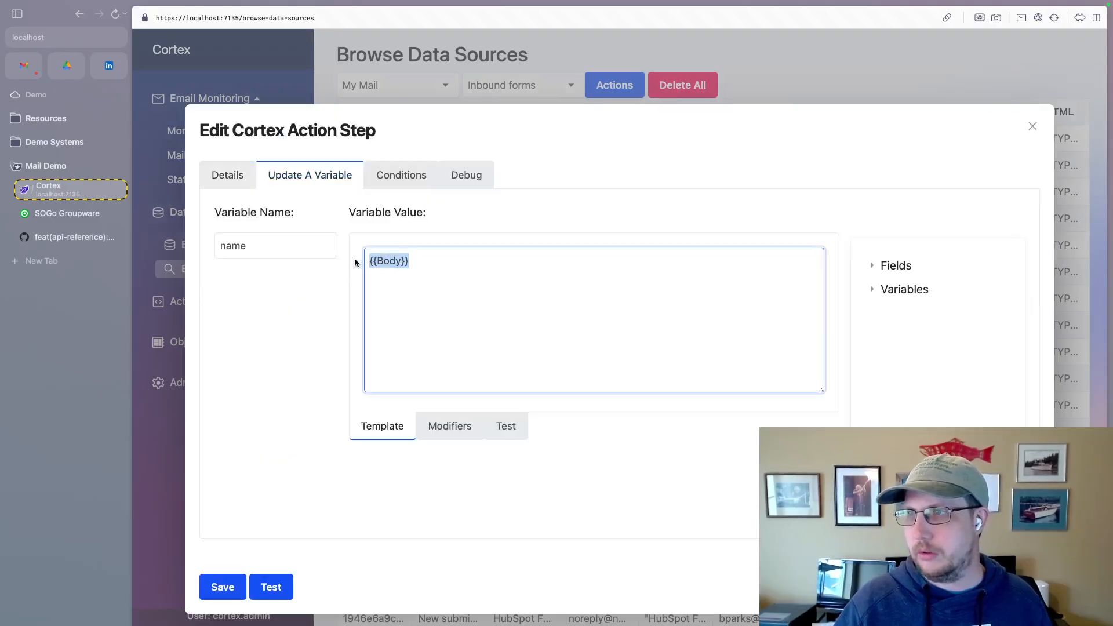
click(450, 426)
click(425, 260)
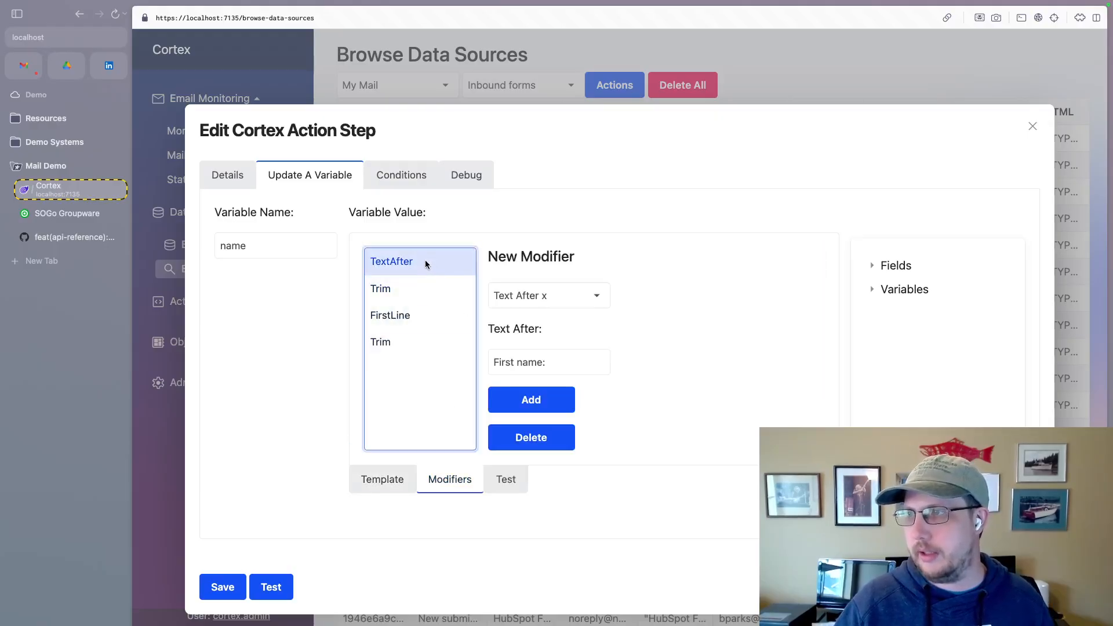
click(539, 365)
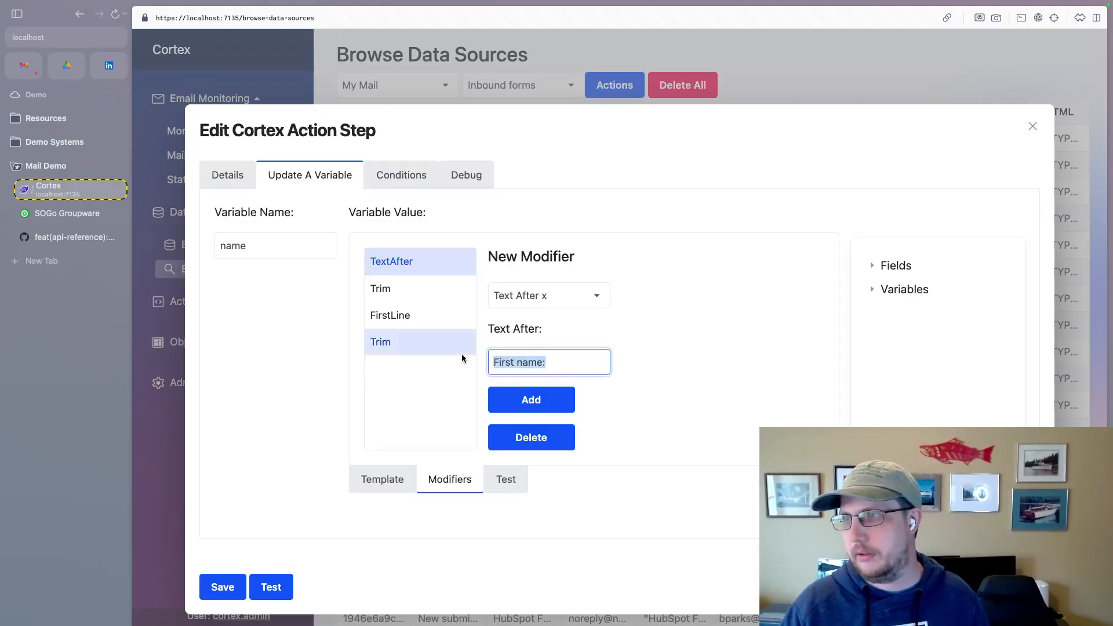
Step: Review the name variable's TextAfter, Trim, FirstLine and final Trim modifiers in order, and close the Extract Name step
click(413, 290)
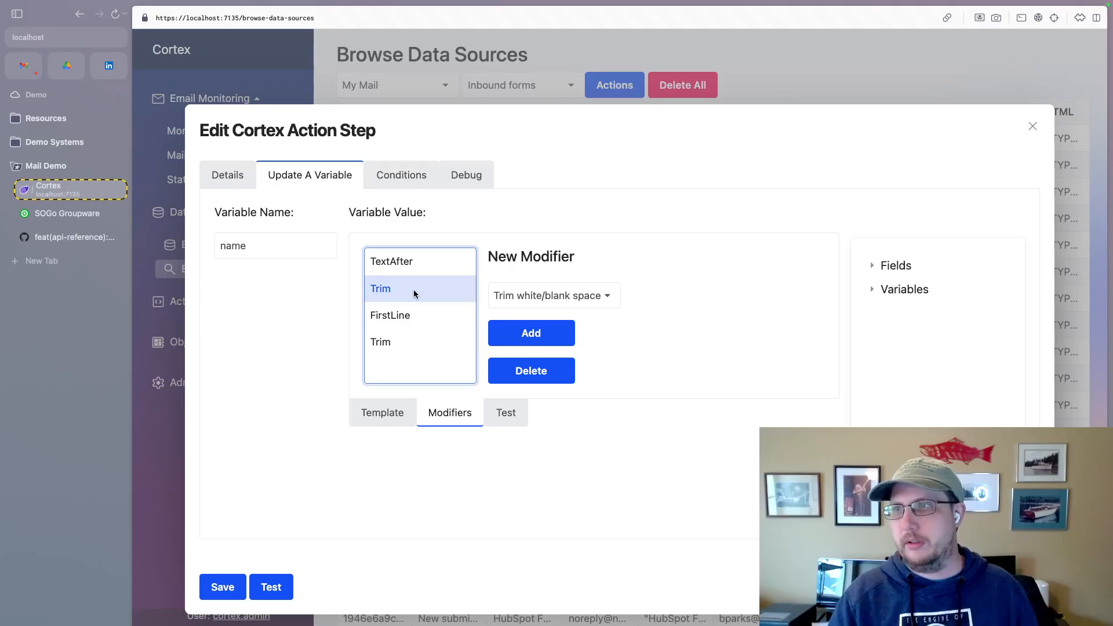
click(408, 262)
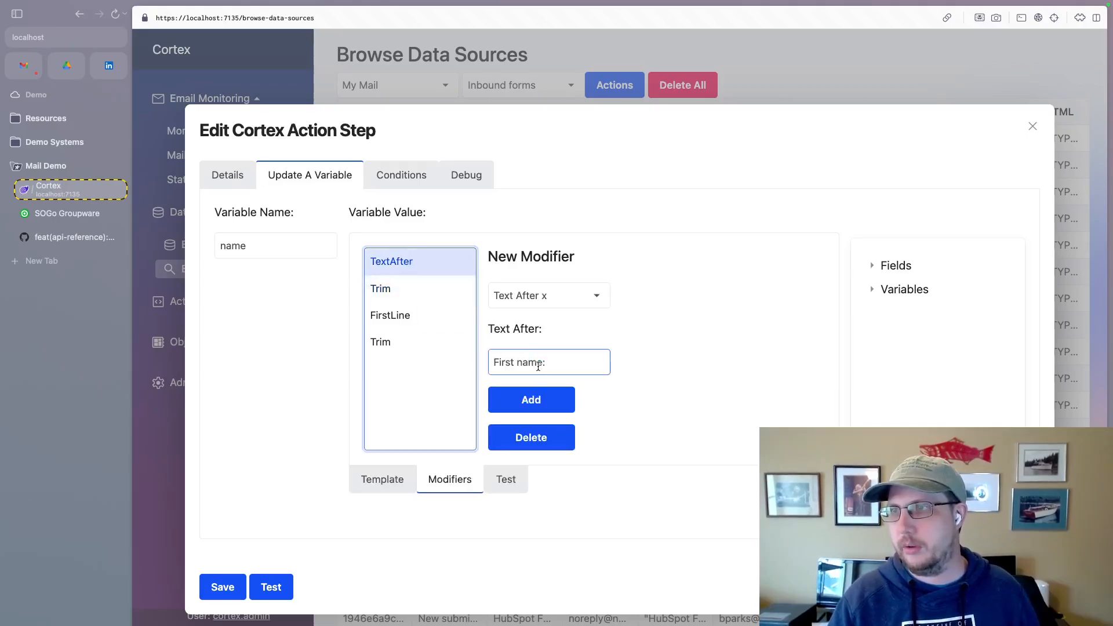
click(376, 288)
click(388, 322)
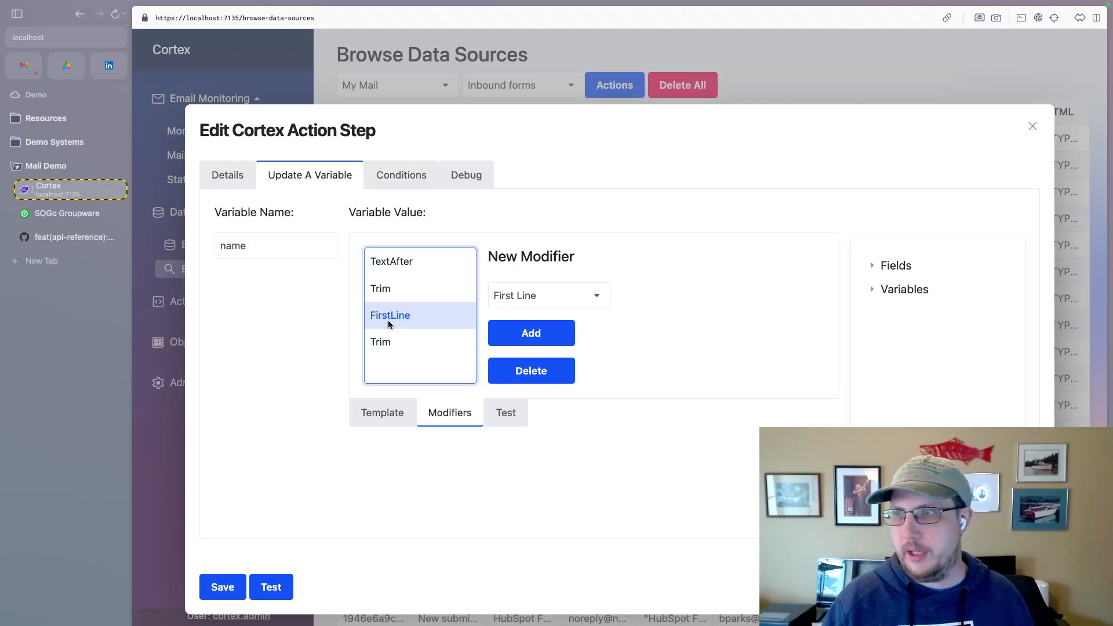
click(389, 342)
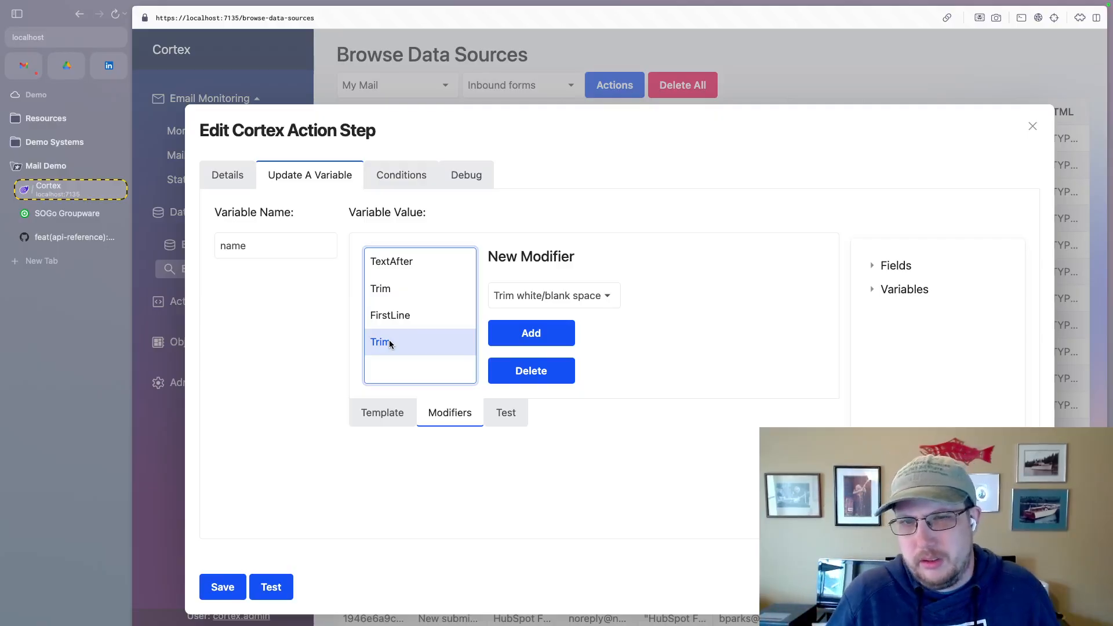
click(234, 181)
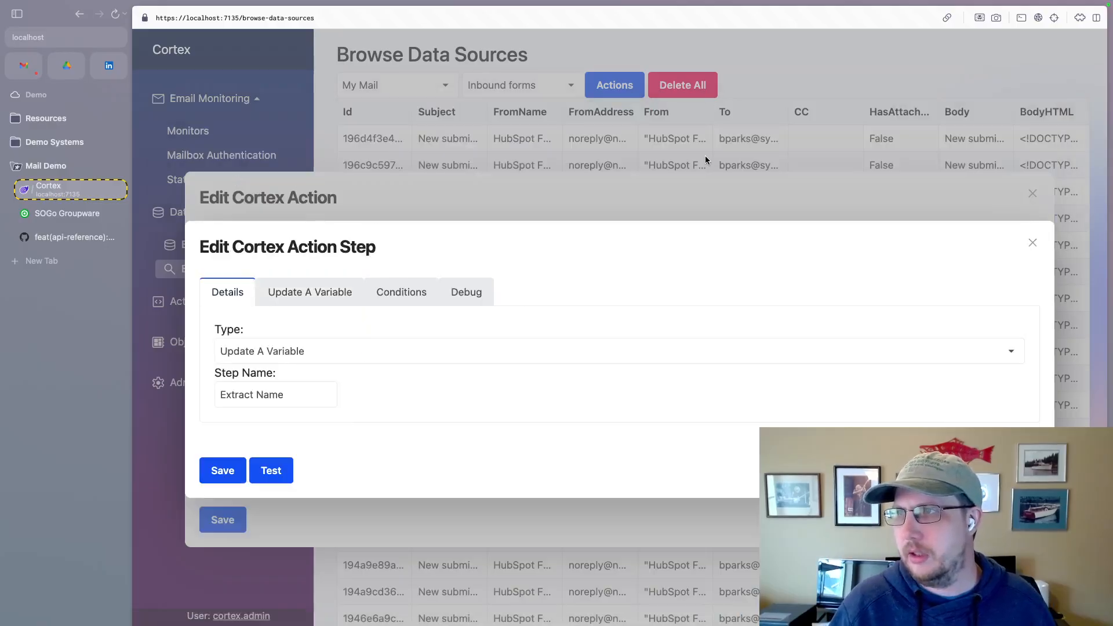
click(1032, 243)
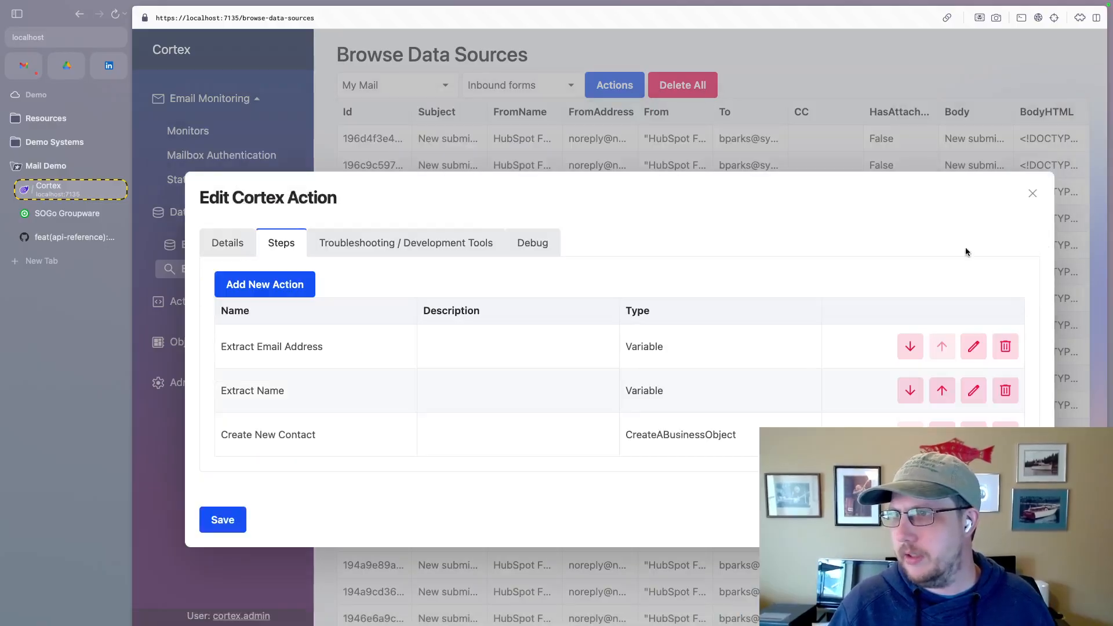
Step: Open the Extract Email Address step, examine its template and LineContainingX modifier, and close the step
click(977, 349)
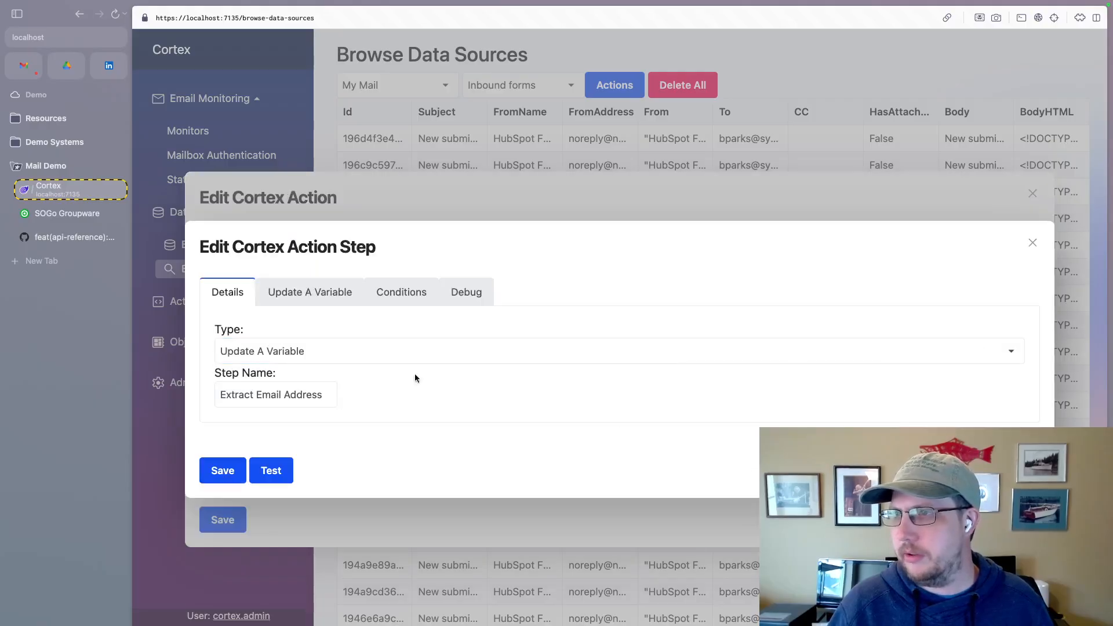
click(323, 295)
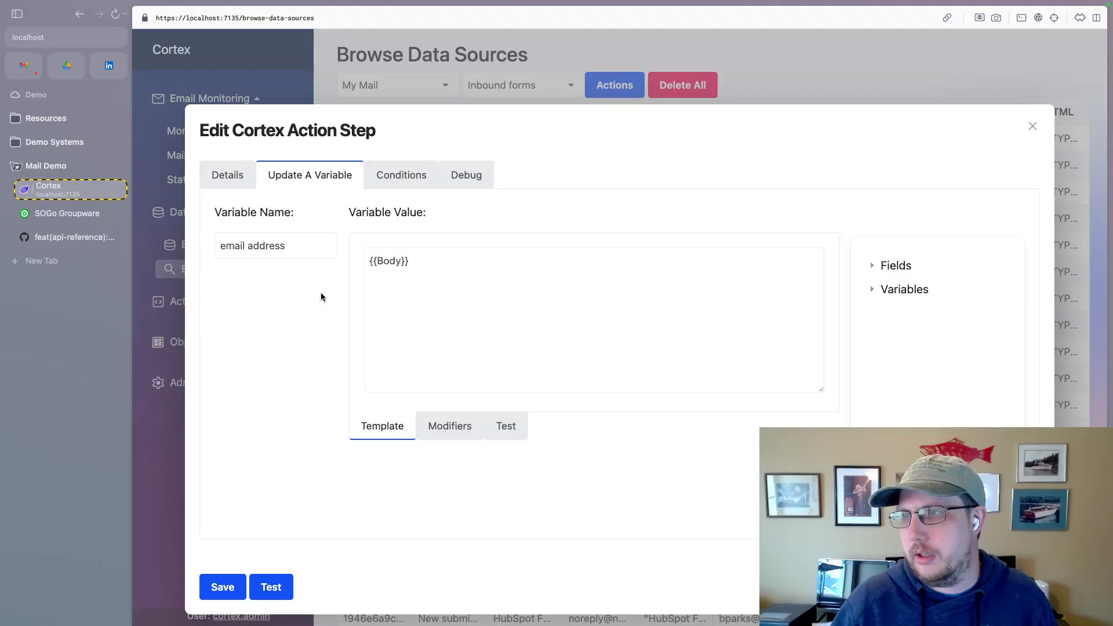
click(462, 433)
click(419, 294)
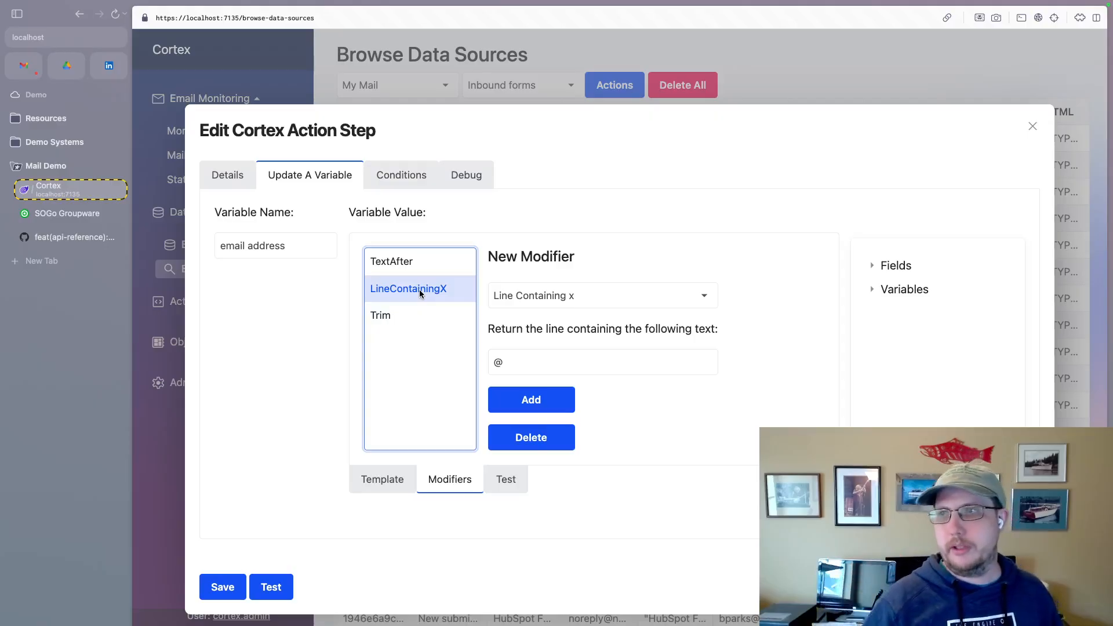
click(512, 361)
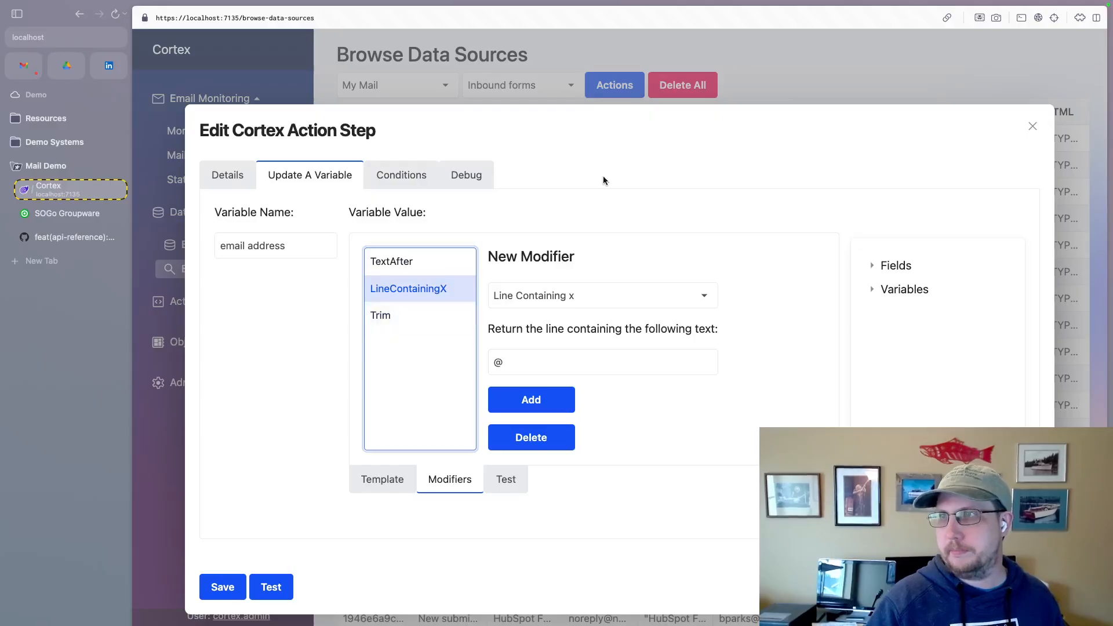
click(1032, 126)
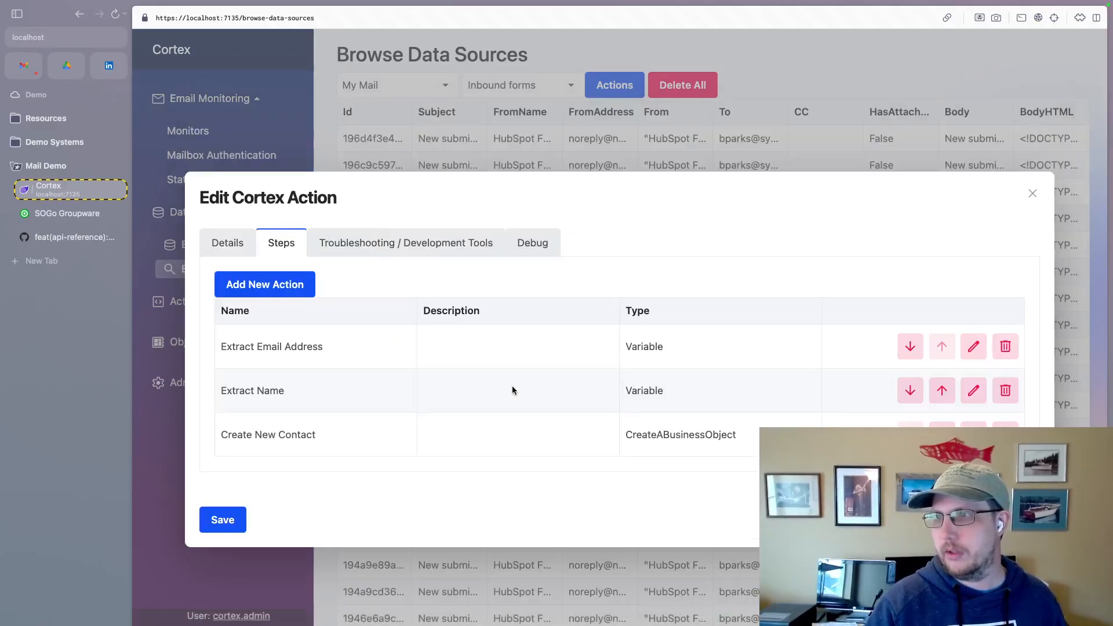
Step: Open the Create New Contact step and examine which Contact fields are filled in its field mapping
click(974, 435)
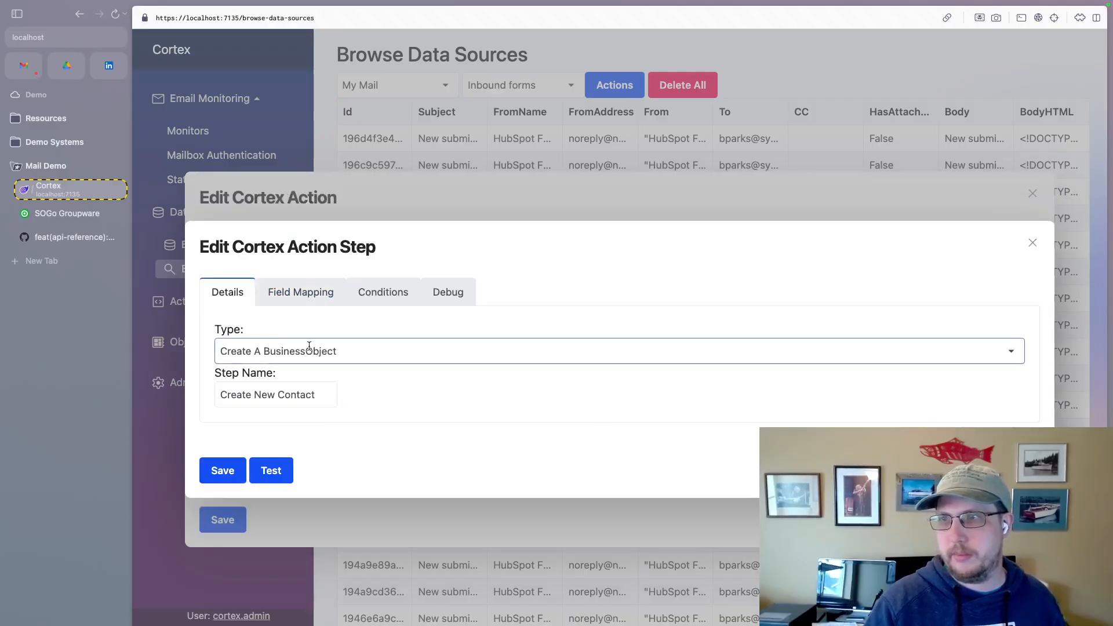
click(298, 296)
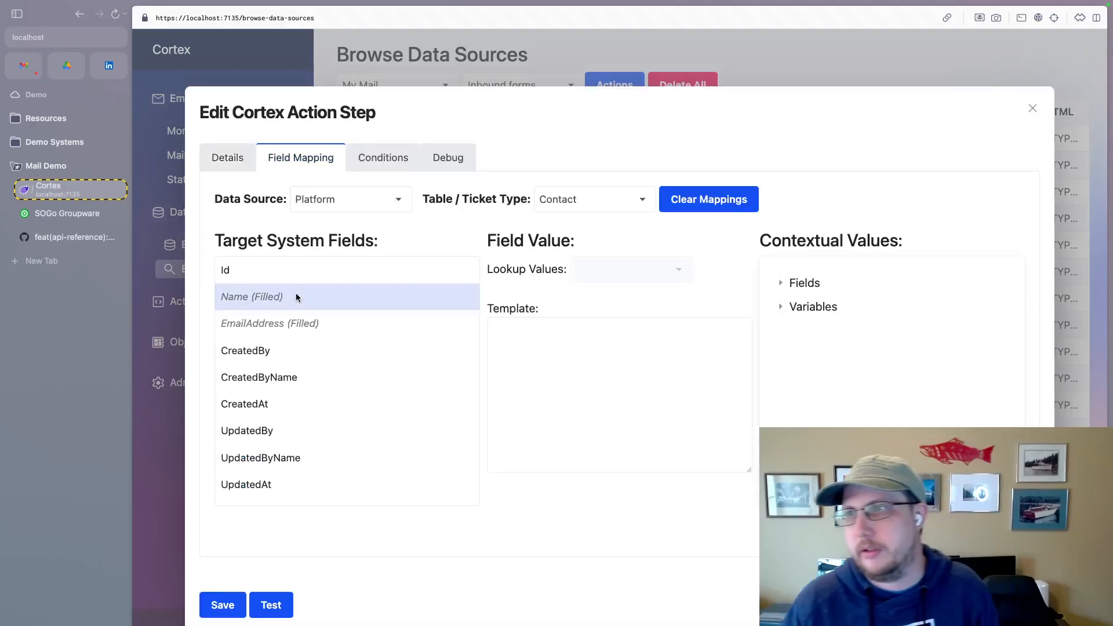
scroll(297, 365, down, 1)
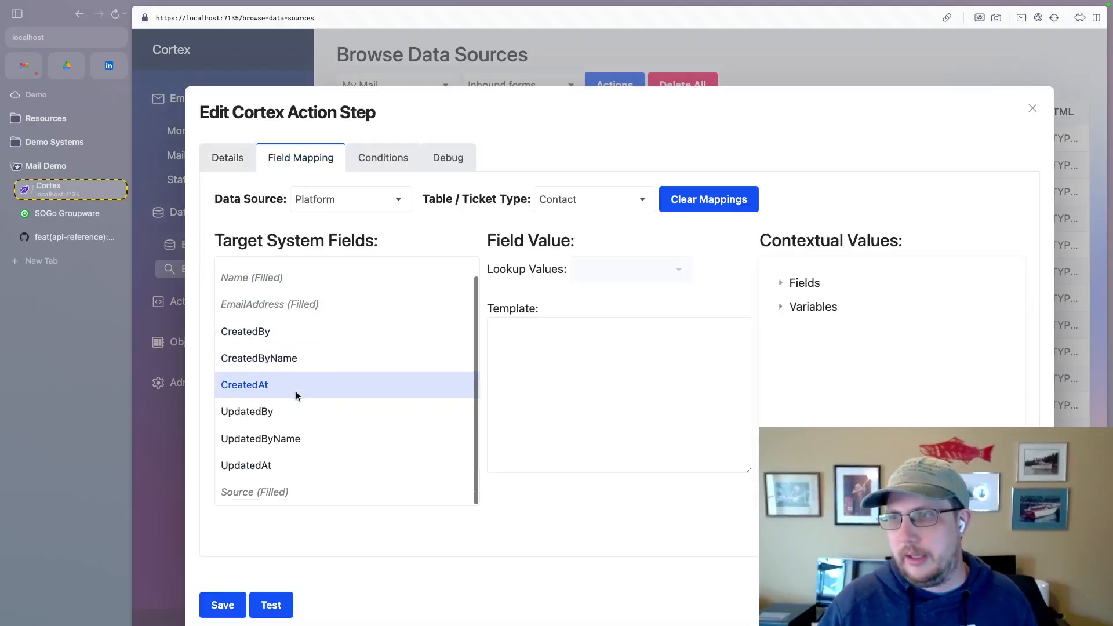
scroll(296, 391, up, 1)
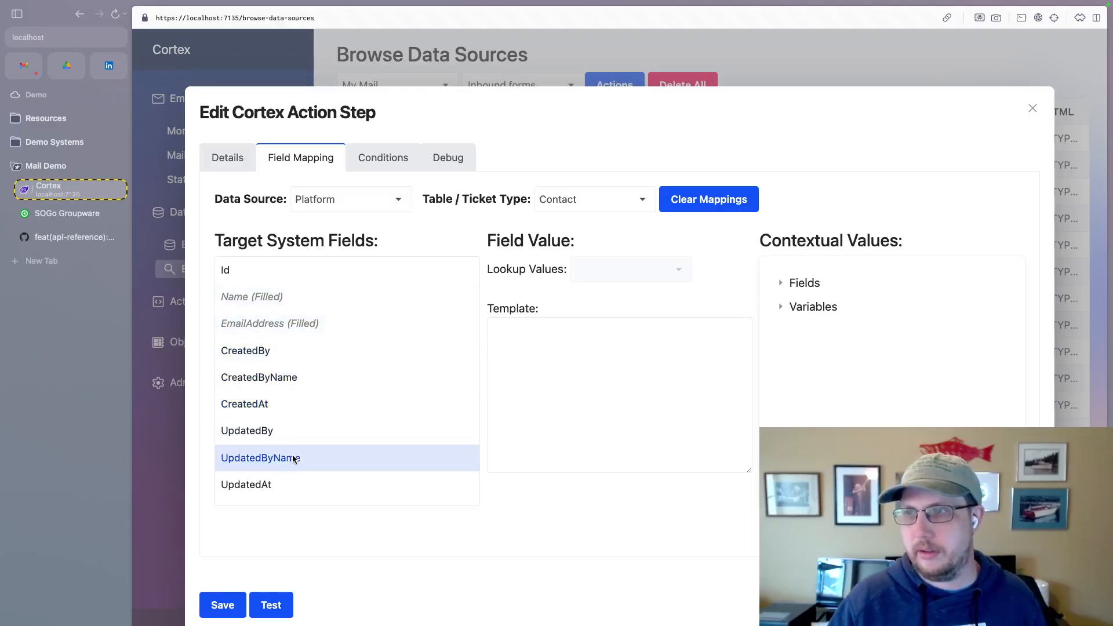
scroll(294, 455, down, 1)
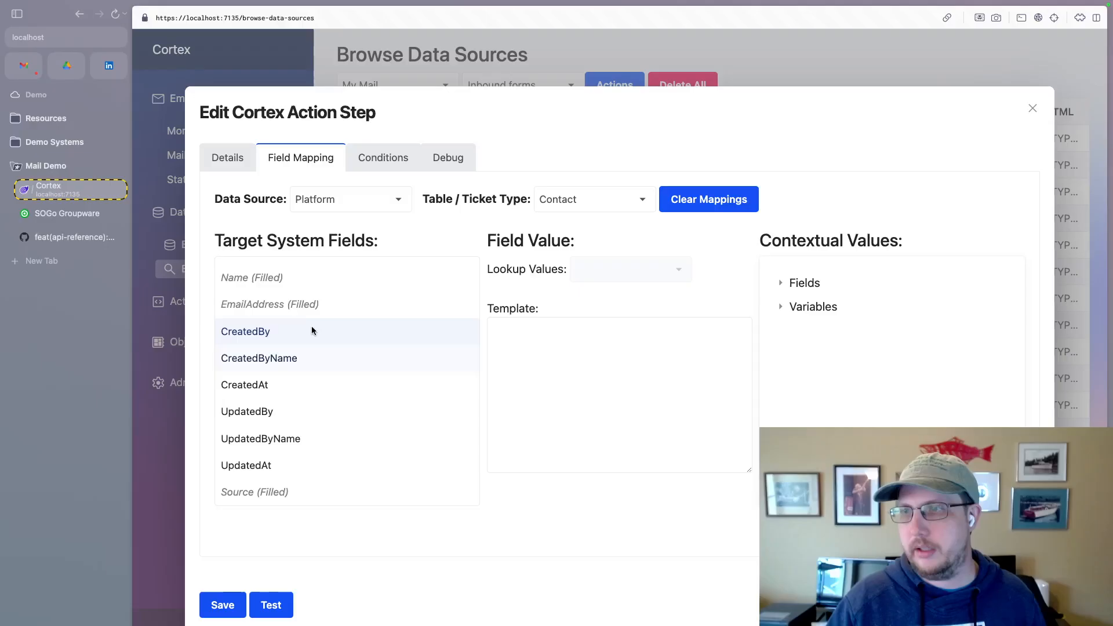
scroll(280, 308, up, 1)
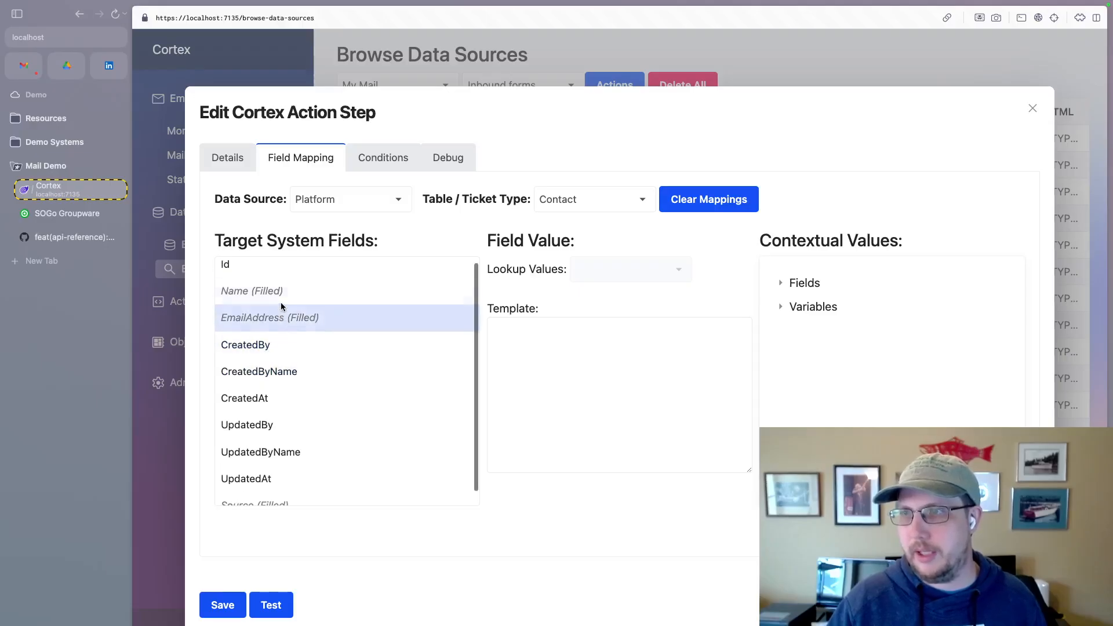
Step: Examine the template mapped to the Contact's Source field
scroll(267, 458, down, 1)
click(273, 493)
click(545, 351)
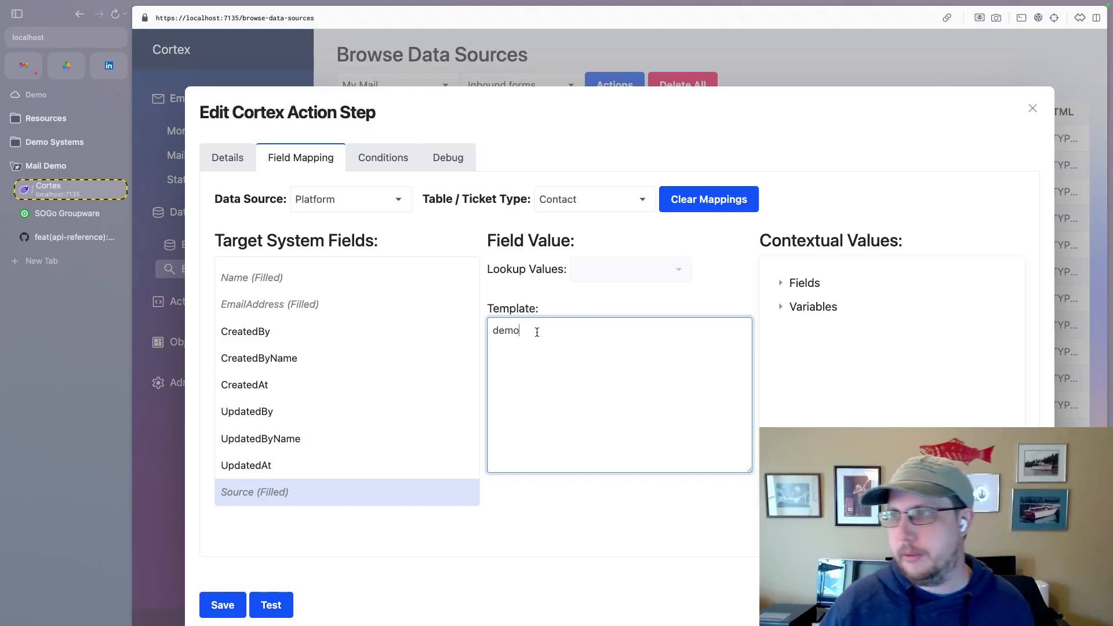
Step: Examine the Name field's template and select the name variable among the contextual variables to compare it with the mapping
click(283, 279)
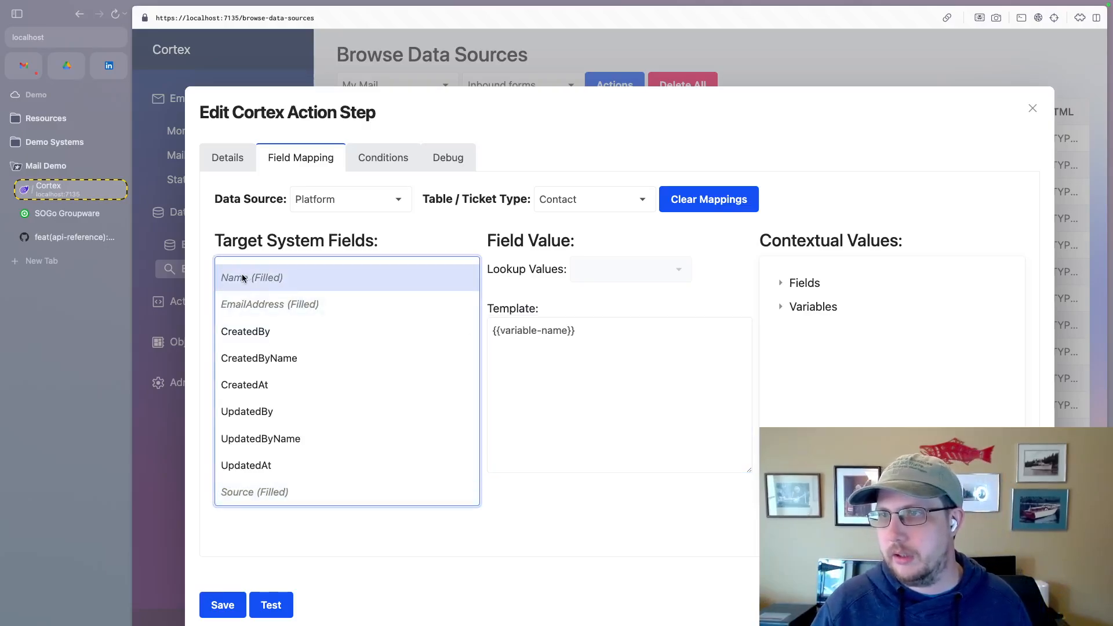
click(571, 331)
click(780, 307)
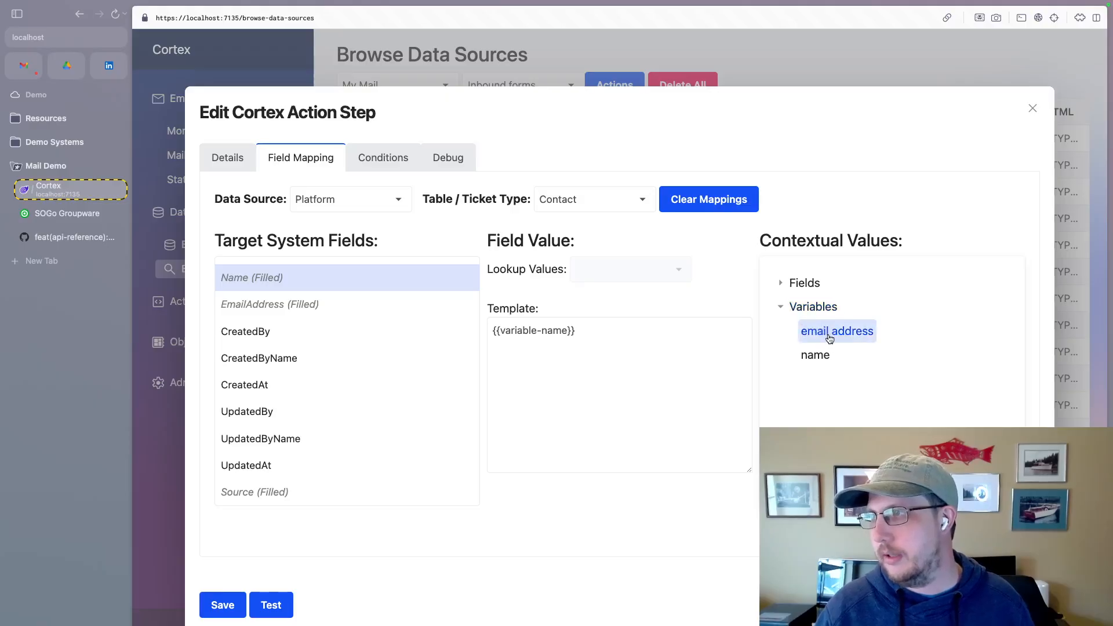
click(823, 354)
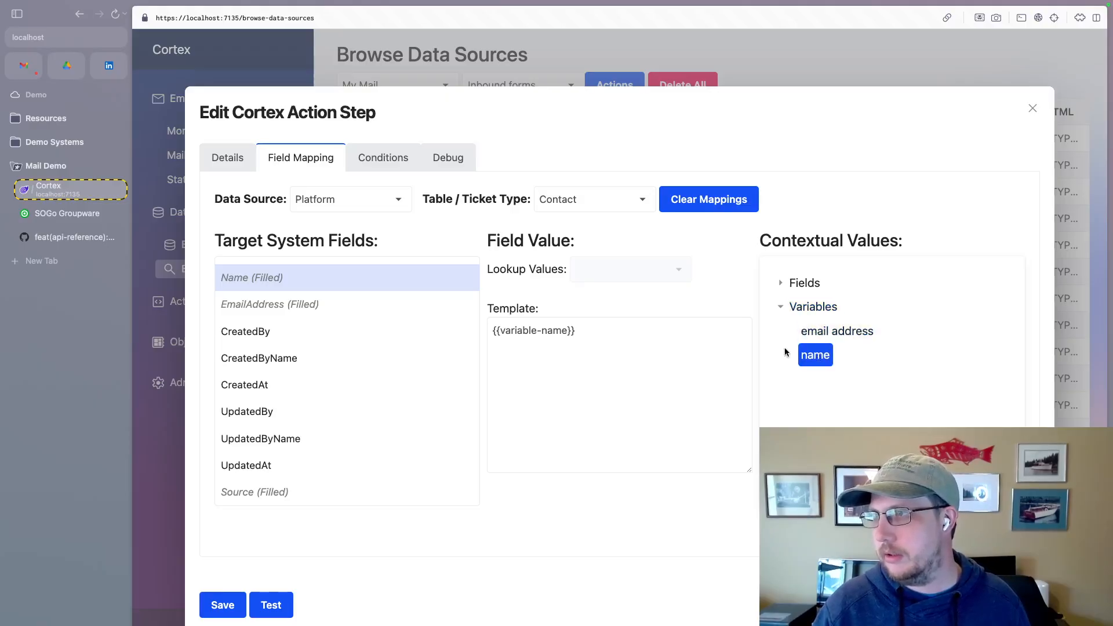
Step: Clear the whole template of the Name field and undo the deletion
click(588, 331)
key(super+a)
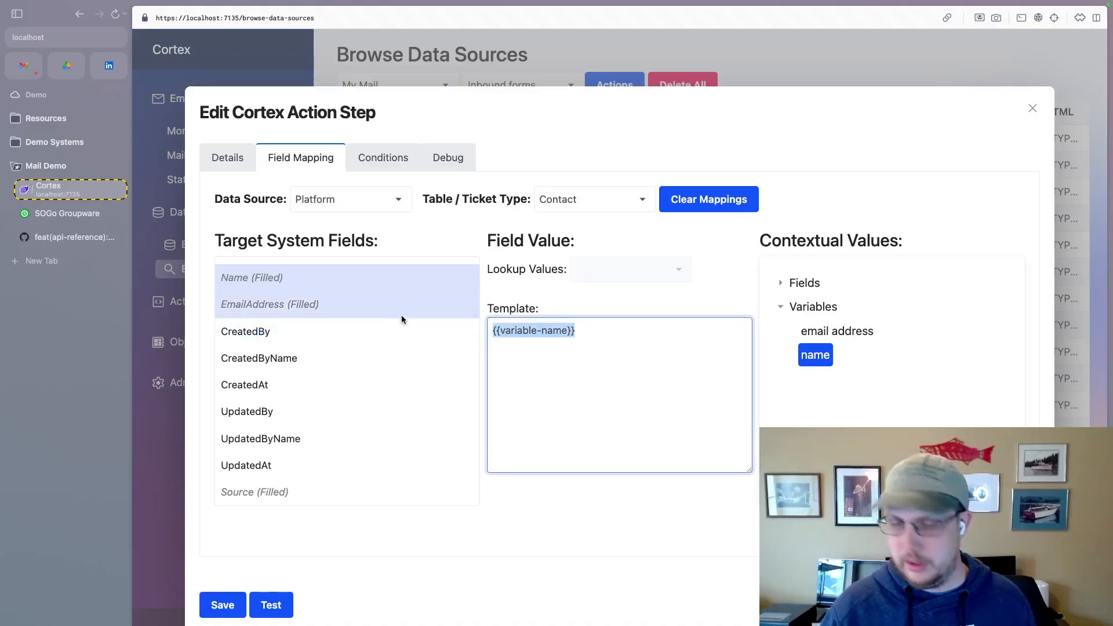
key(BackSpace)
key(super+z)
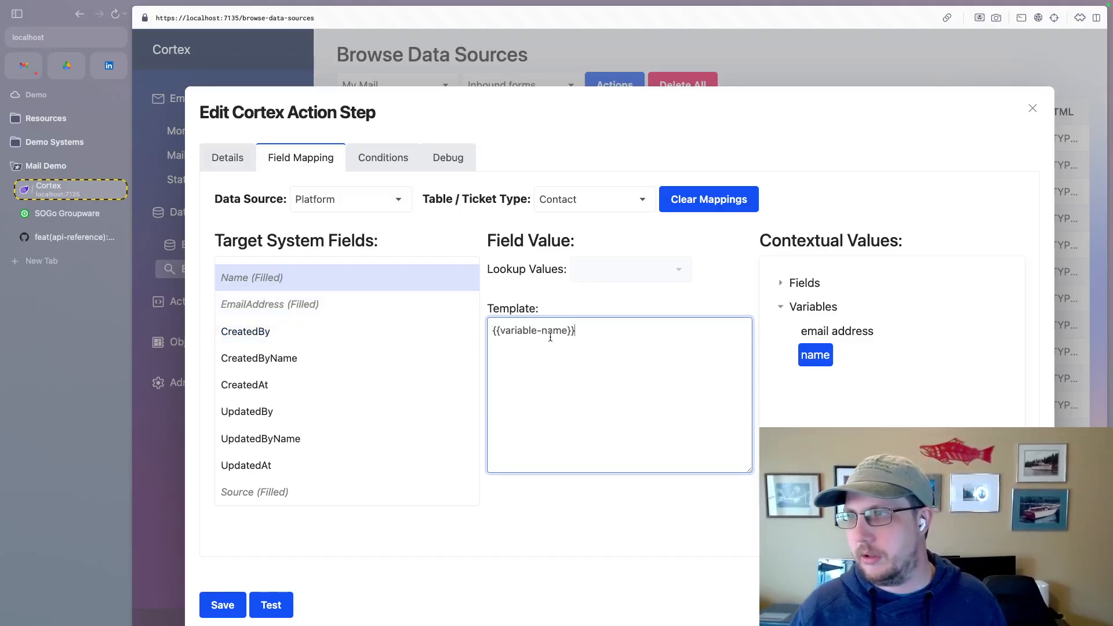
Step: Examine the template mapped to the Contact's EmailAddress field
click(317, 309)
click(598, 336)
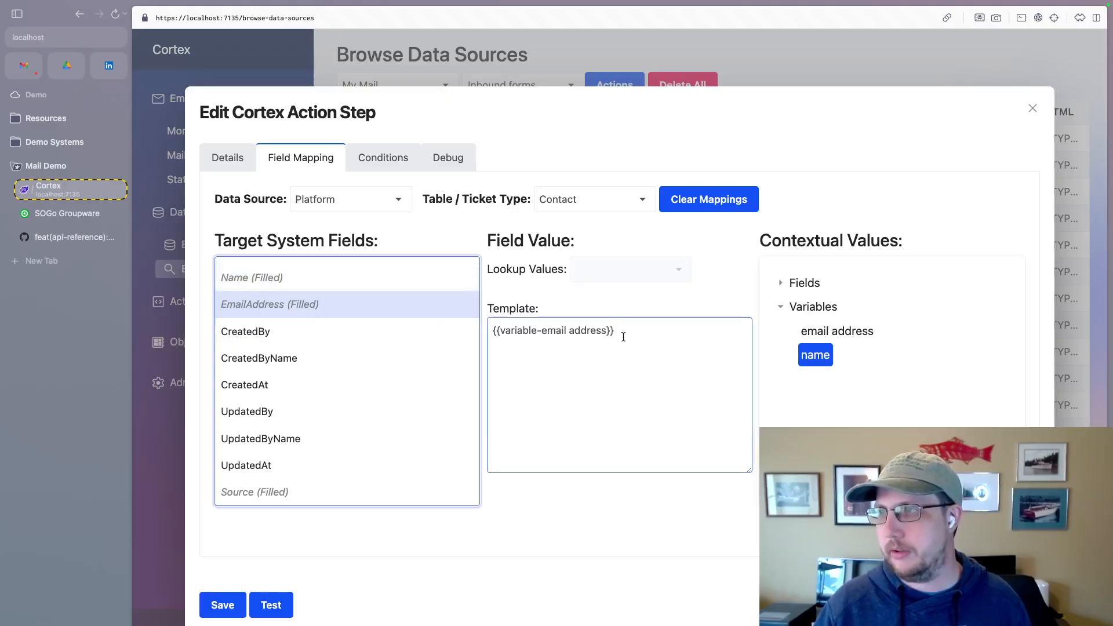
click(623, 337)
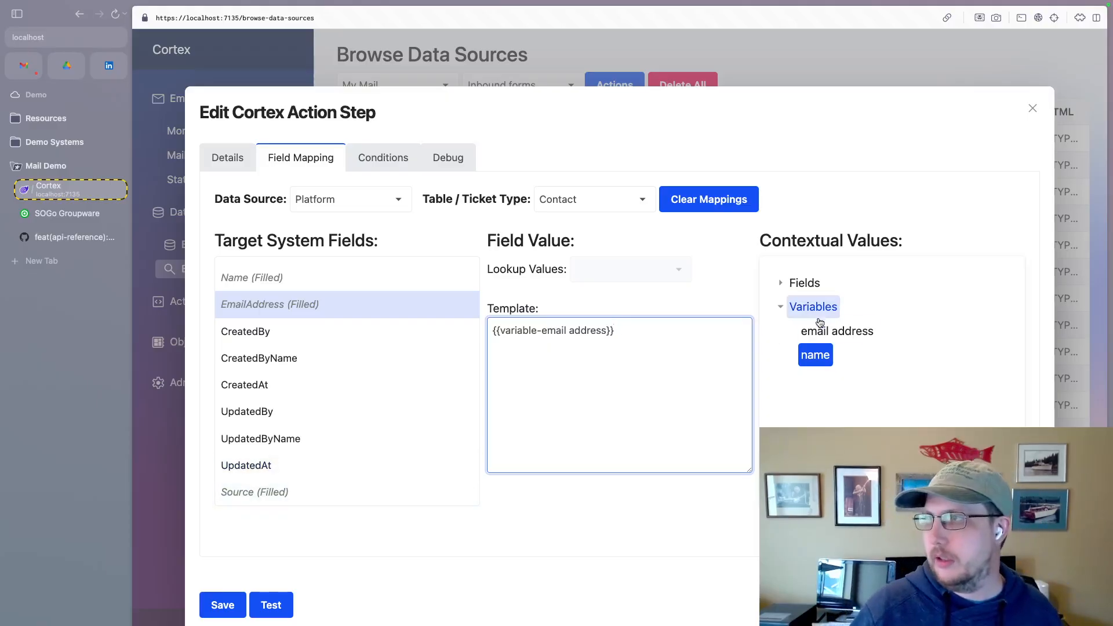
Step: Close the action step, the action editor and the action selection without saving to return to the Inbound forms records
click(1033, 108)
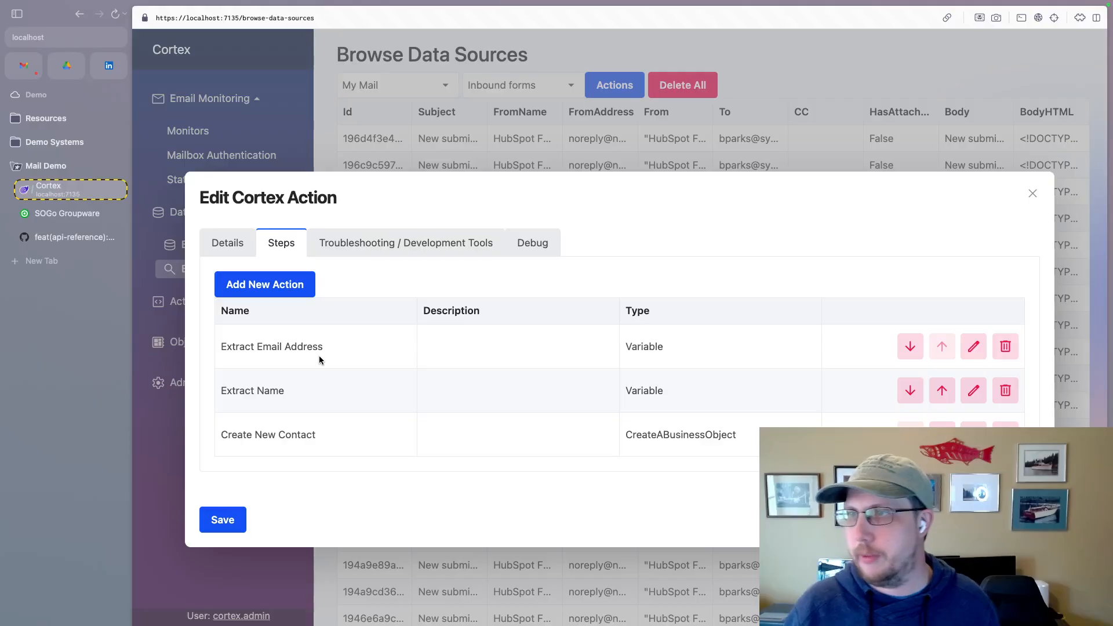
click(1033, 193)
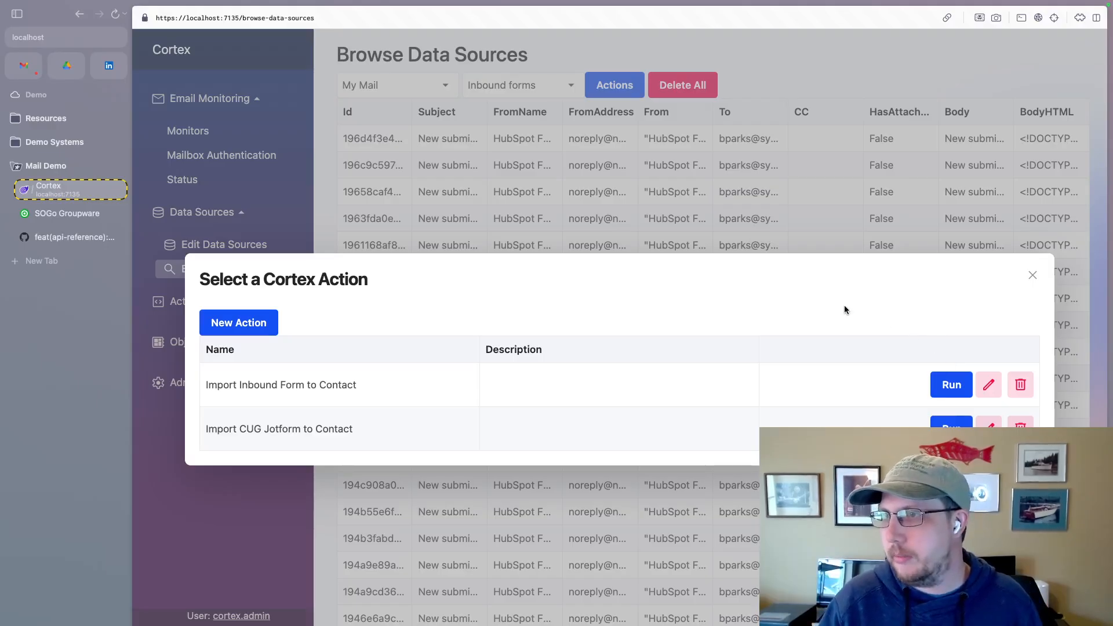
click(1033, 276)
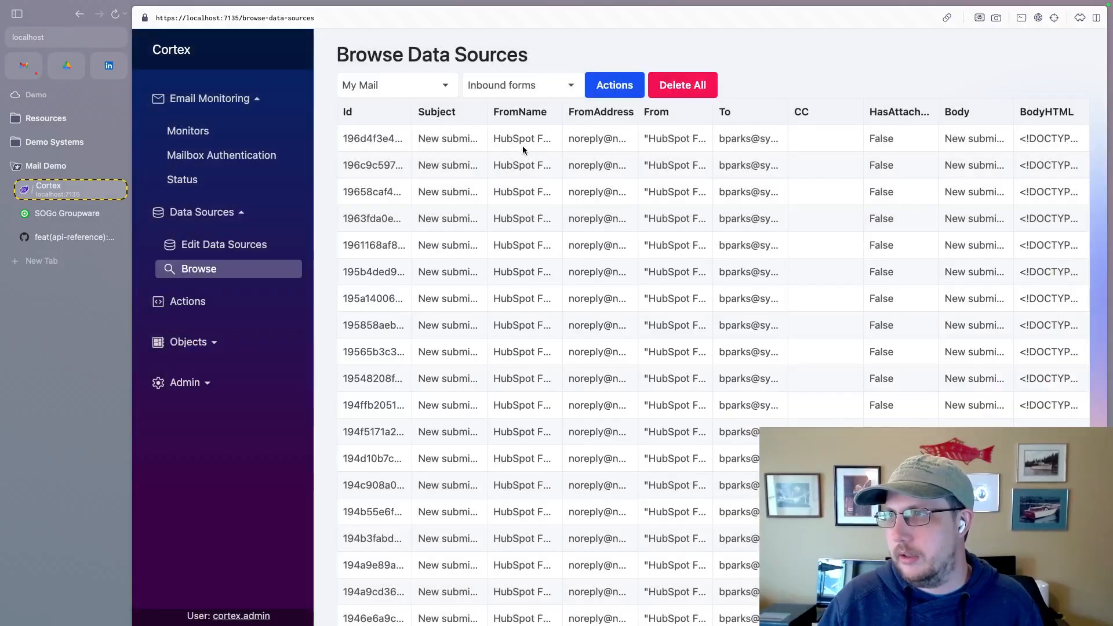